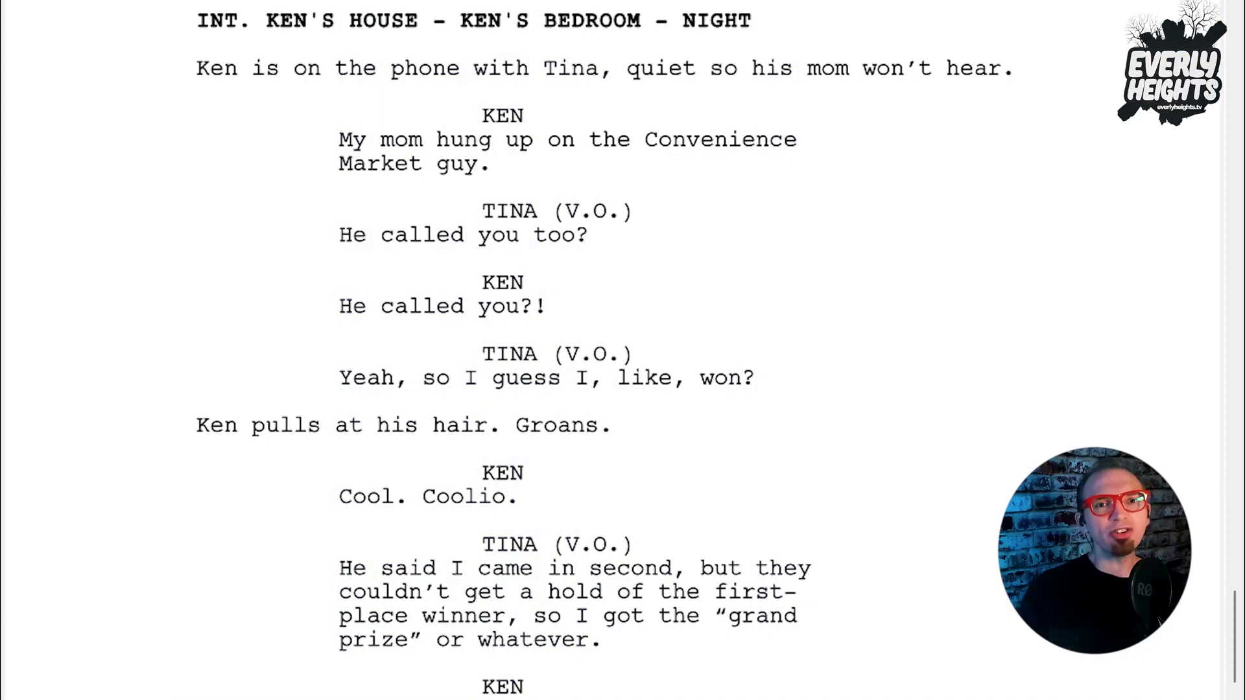
Scroll down through the screenplay to review it
{"action": "scroll", "coordinate": [623, 350], "scroll_direction": "down", "scroll_amount": 8}
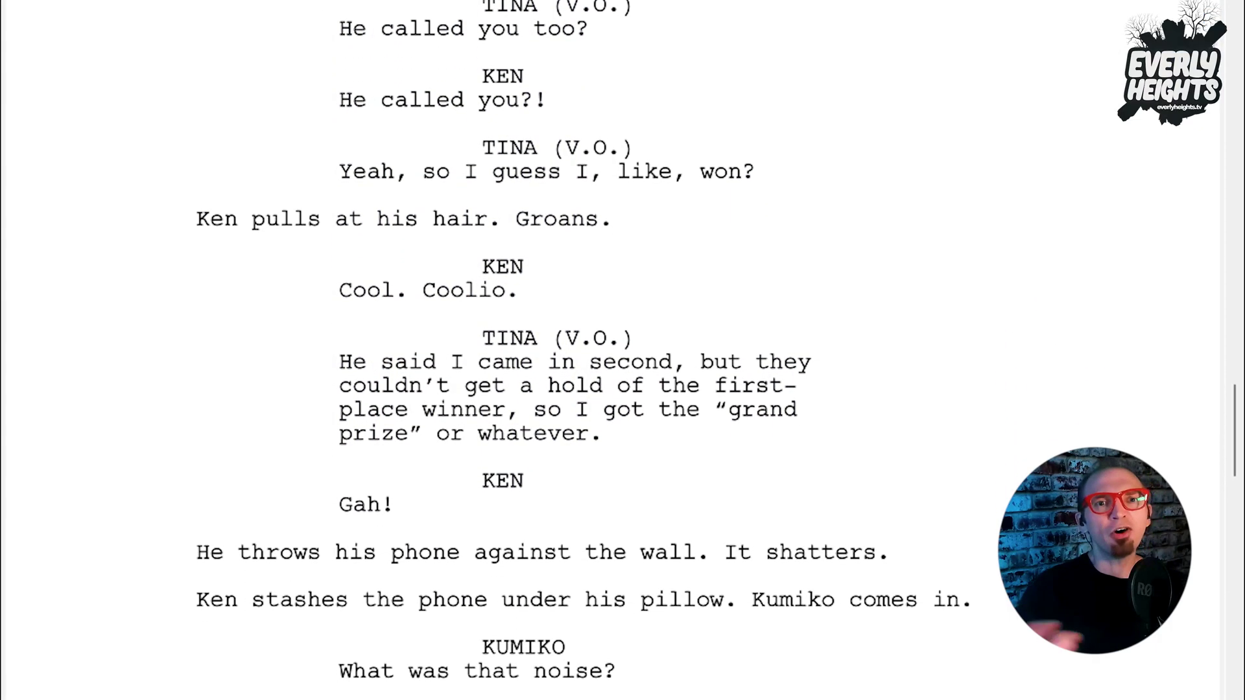
{"action": "scroll", "coordinate": [622, 351], "scroll_direction": "down", "scroll_amount": 9}
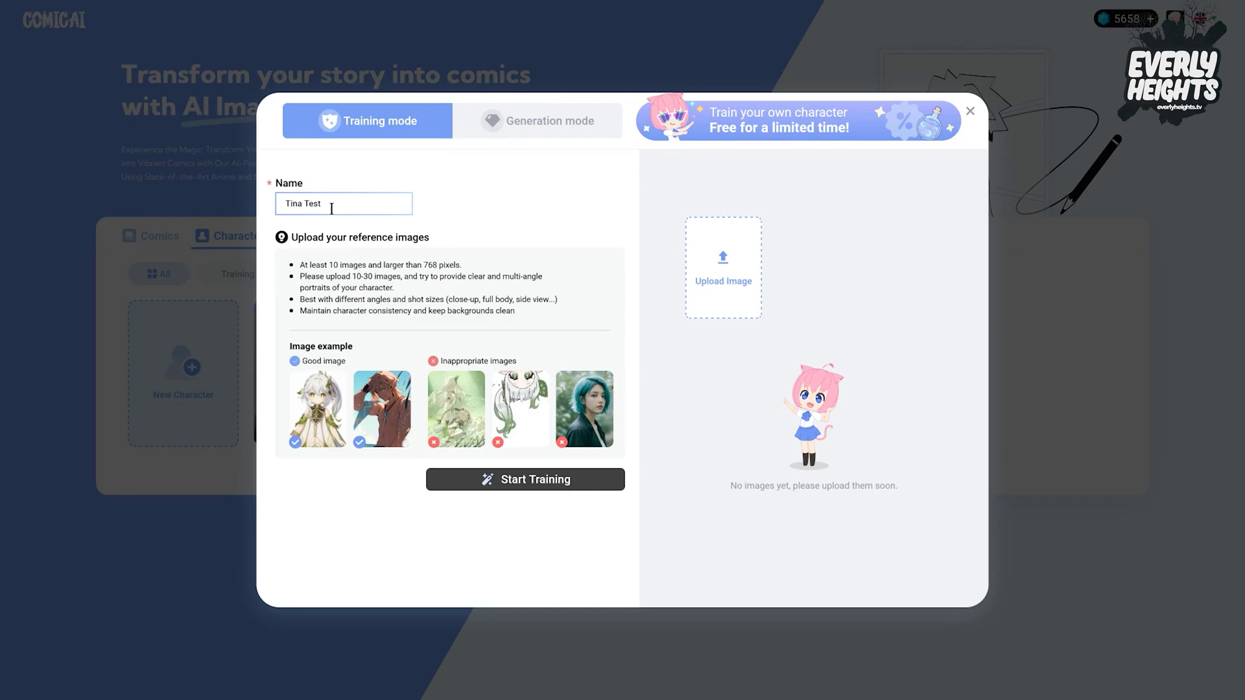
Upload all fifteen Tina reference images to train the Tina Test character
{"action": "left_click", "coordinate": [721, 279]}
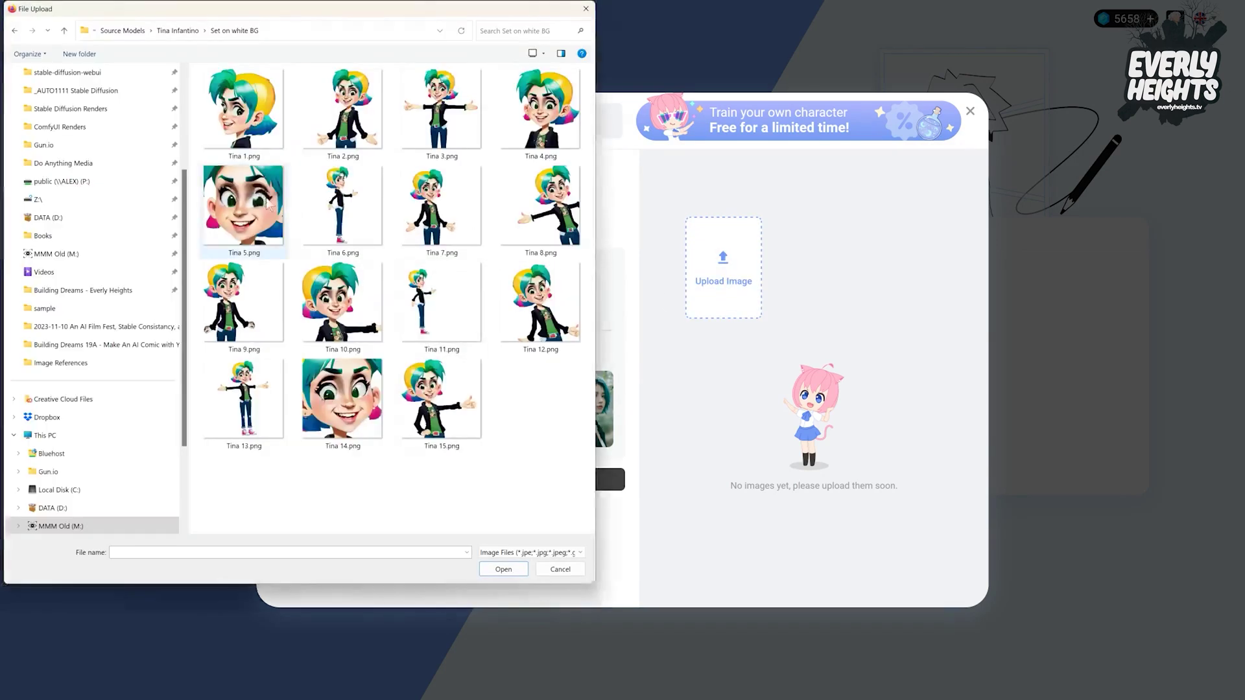
{"action": "key", "text": "ctrl+a"}
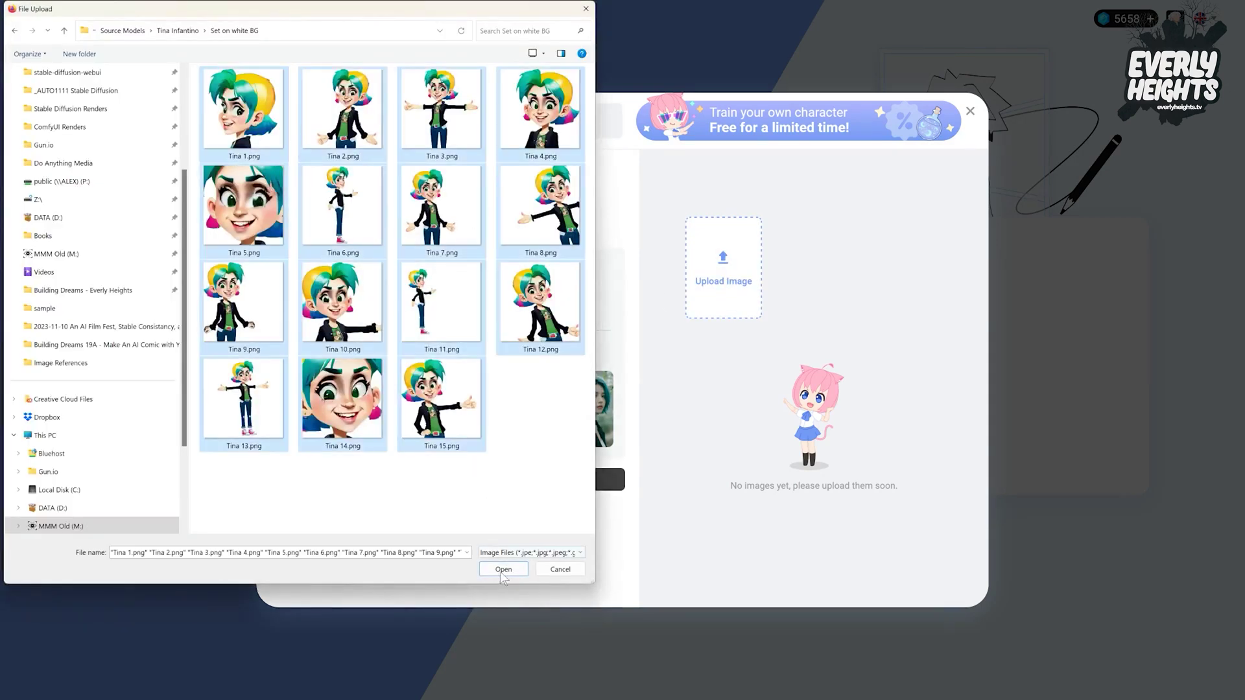
{"action": "left_click", "coordinate": [503, 569]}
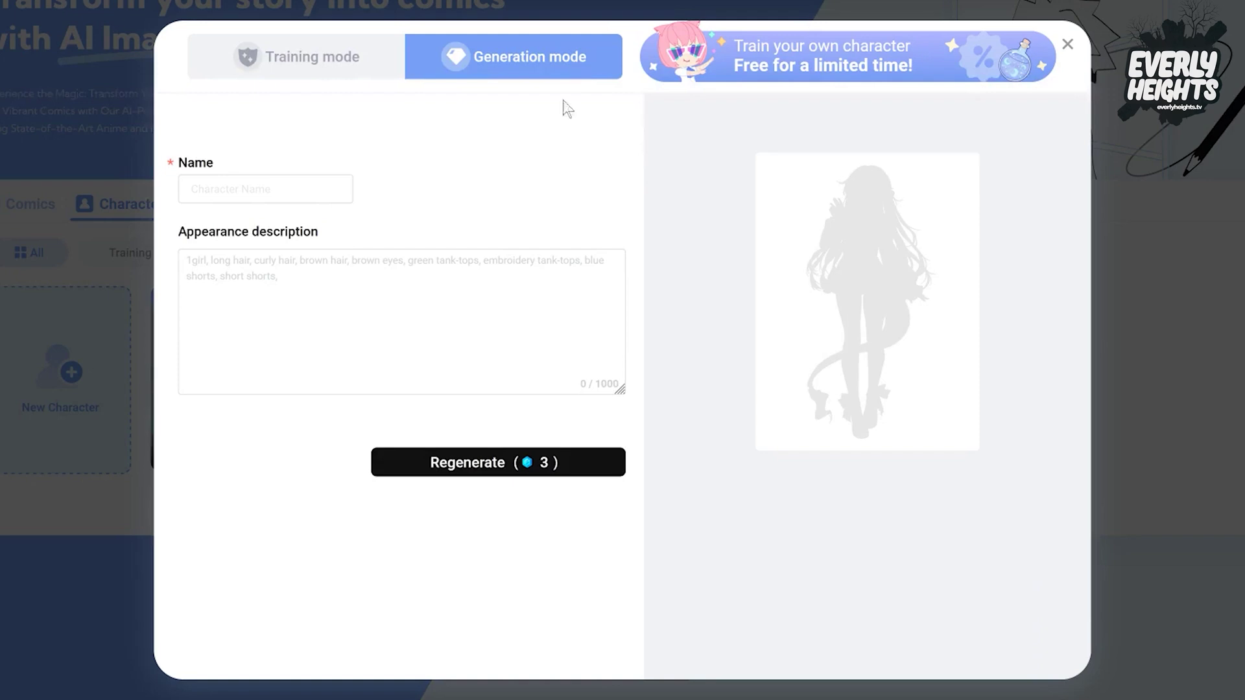
Name the character Tina Infantino, describe a 14-year-old white American girl, and generate a portrait
{"action": "type", "text": "Infantino"}
{"action": "key", "text": "Tab"}
{"action": "type", "text": "A 14"}
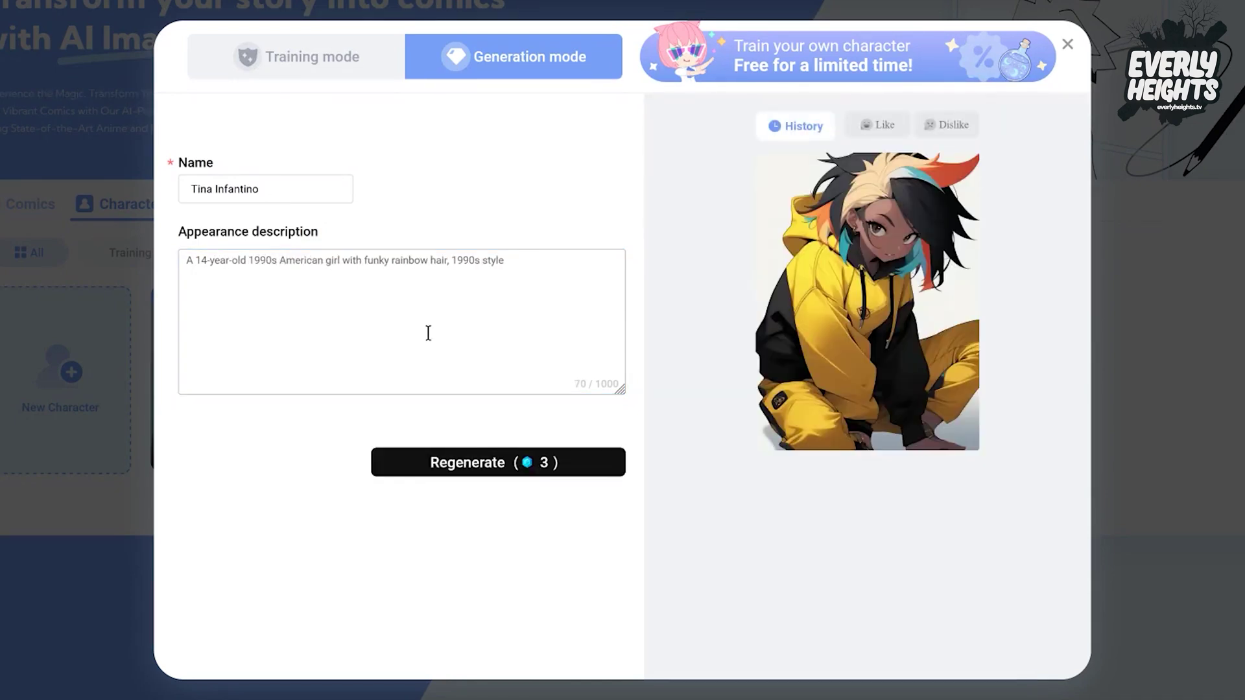
{"action": "left_click", "coordinate": [282, 266]}
{"action": "type", "text": "white"}
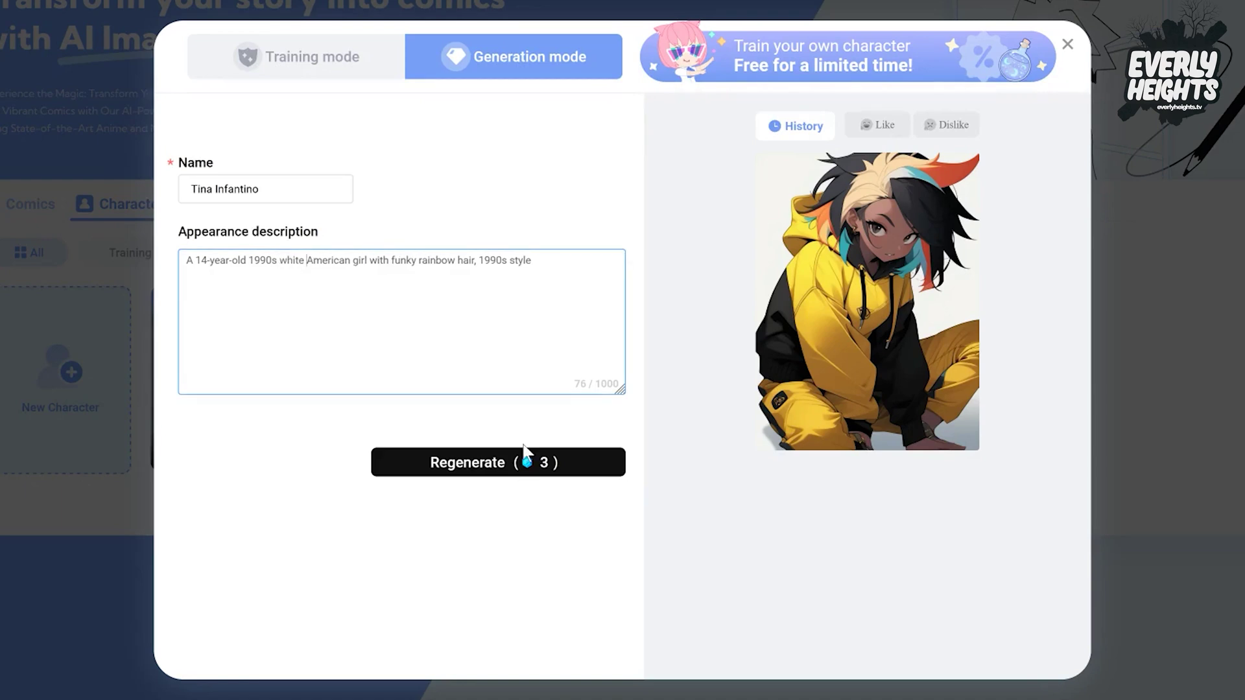
{"action": "left_click", "coordinate": [524, 461]}
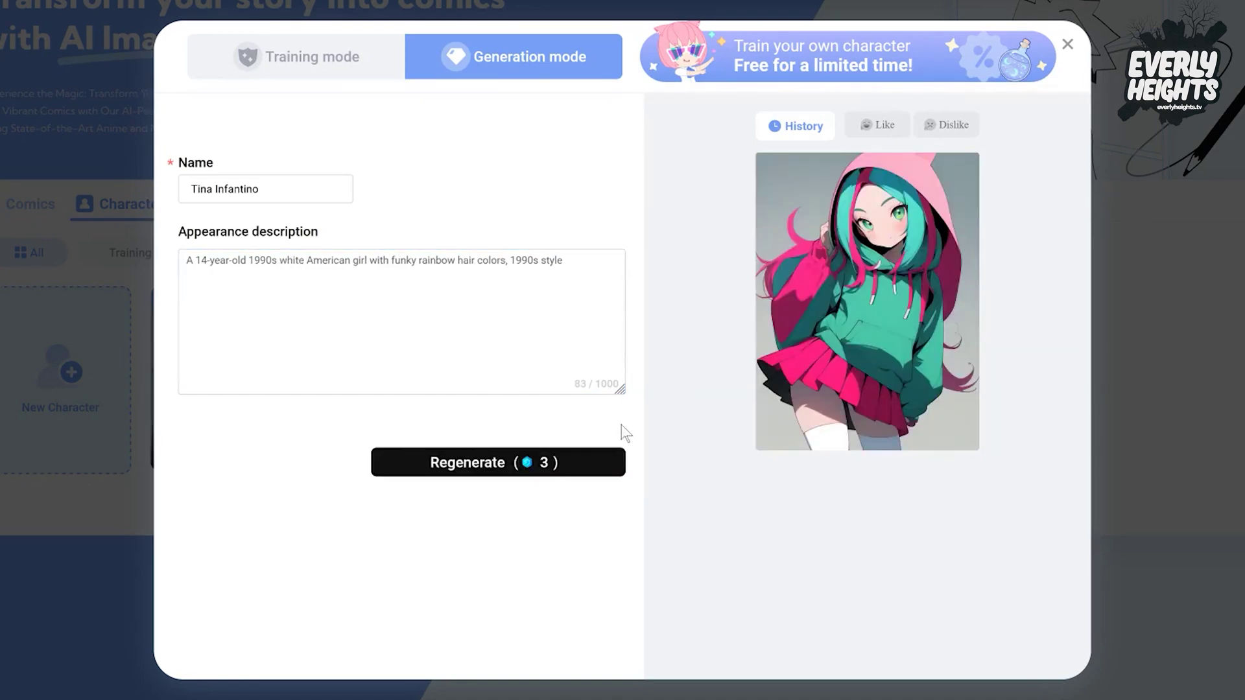
Revise Tina Infantino's details and regenerate her portrait
{"action": "scroll", "coordinate": [911, 245], "scroll_direction": "up", "scroll_amount": 1}
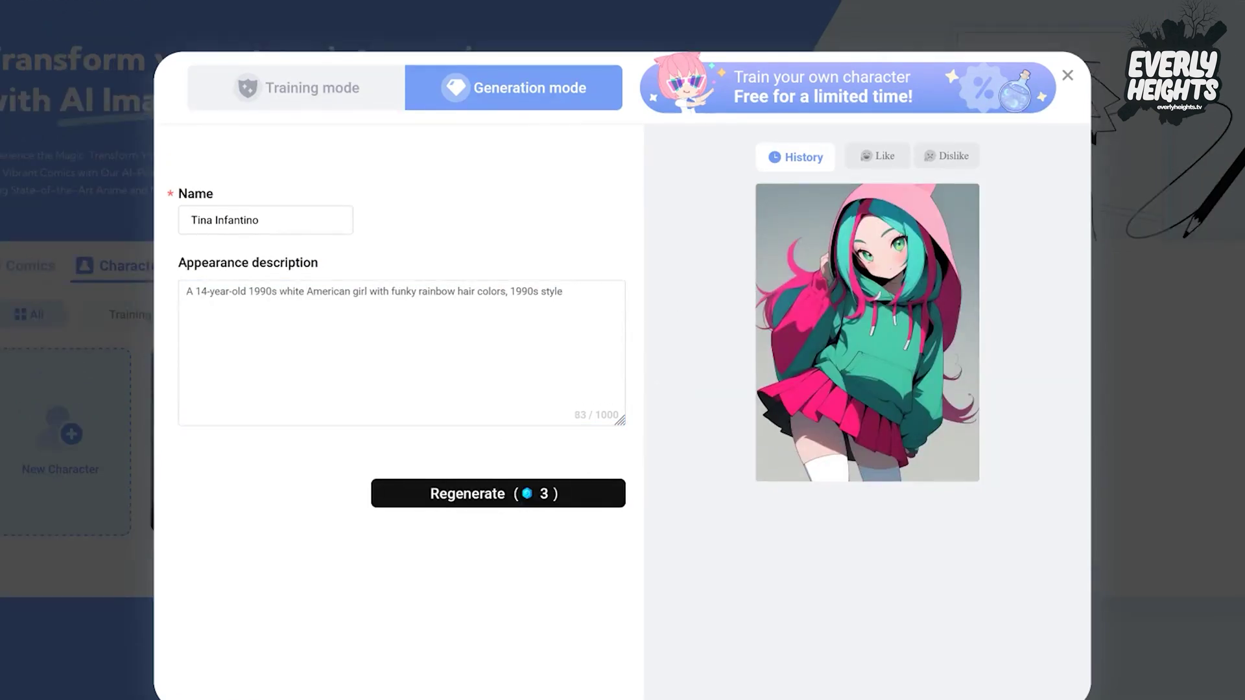
{"action": "left_click", "coordinate": [269, 217]}
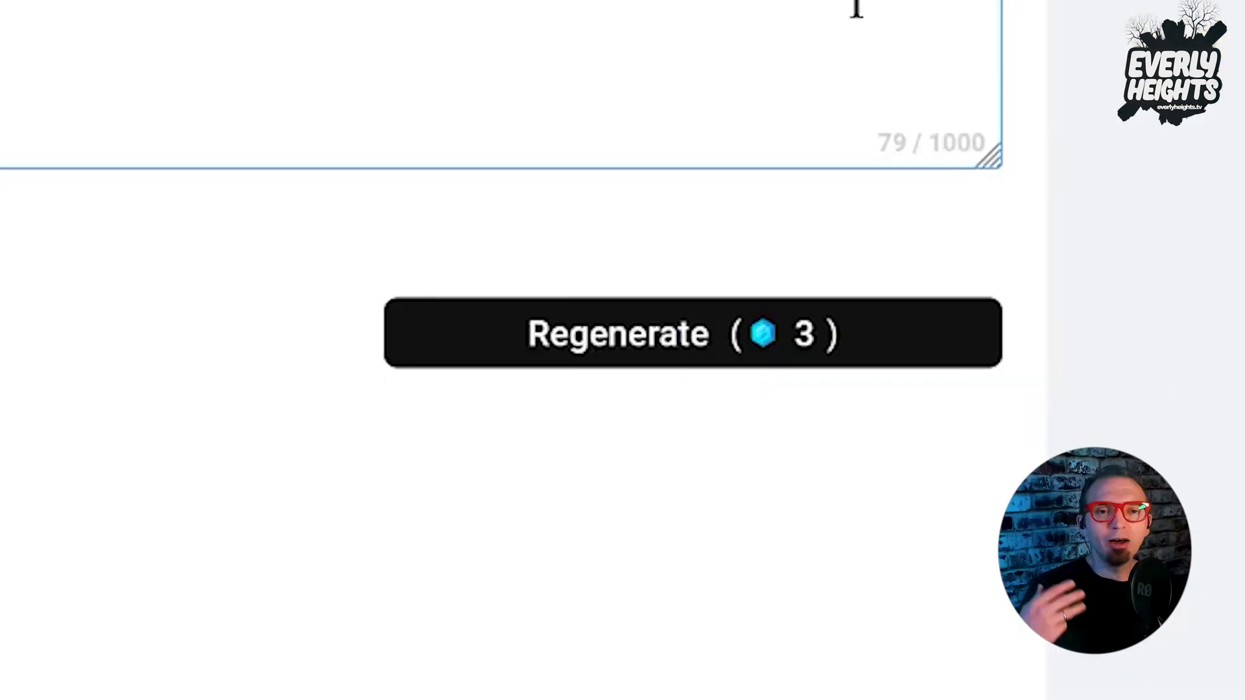
{"action": "left_click", "coordinate": [821, 331]}
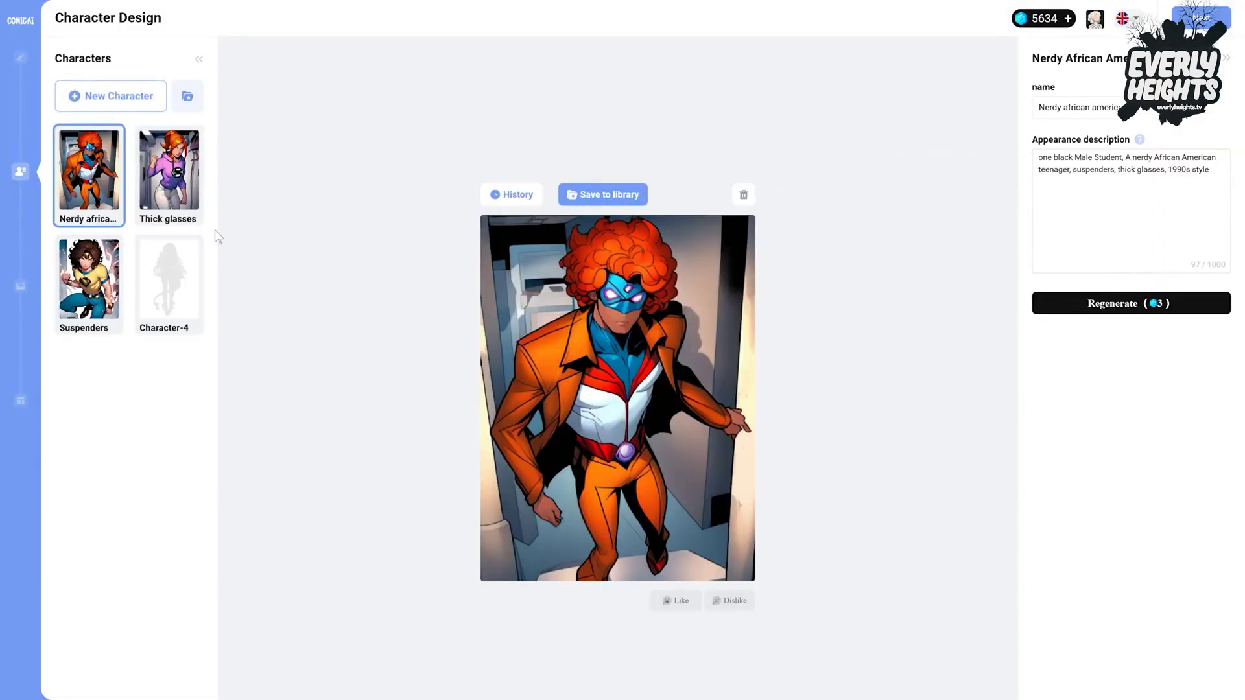
Name Character-4, paste in its appearance description, and generate its image
{"action": "left_click", "coordinate": [189, 274]}
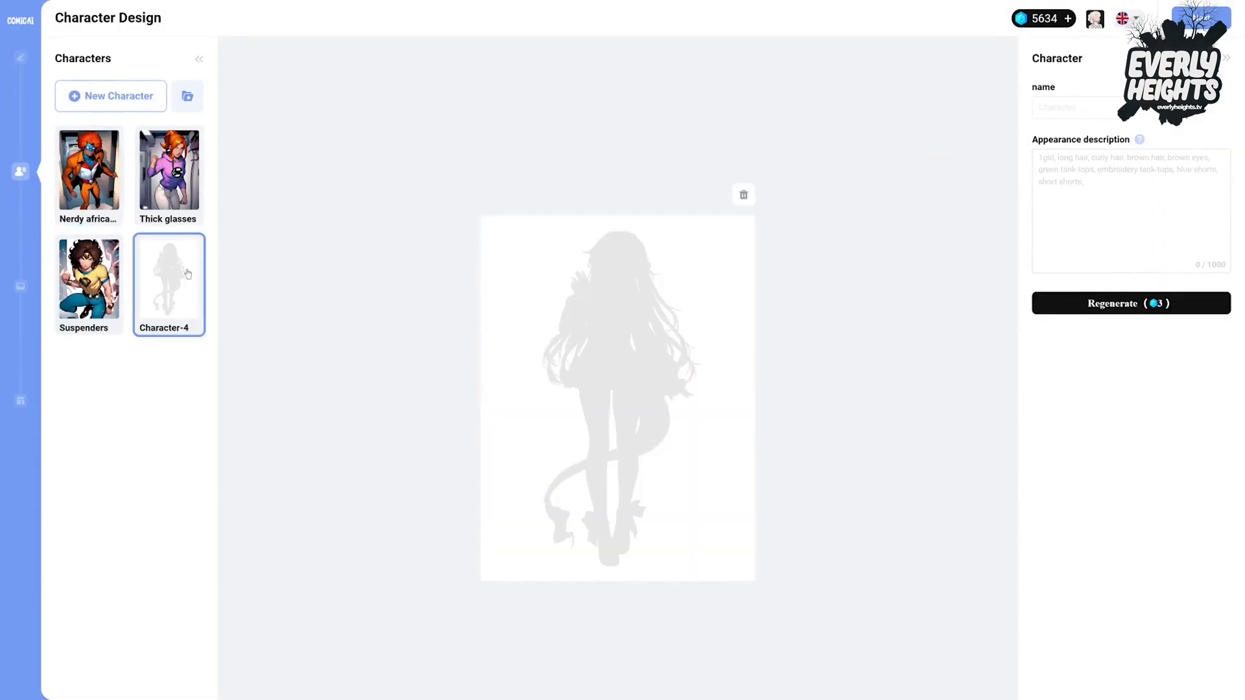
{"action": "left_click", "coordinate": [1055, 109]}
{"action": "type", "text": "Tuna Infuntion"}
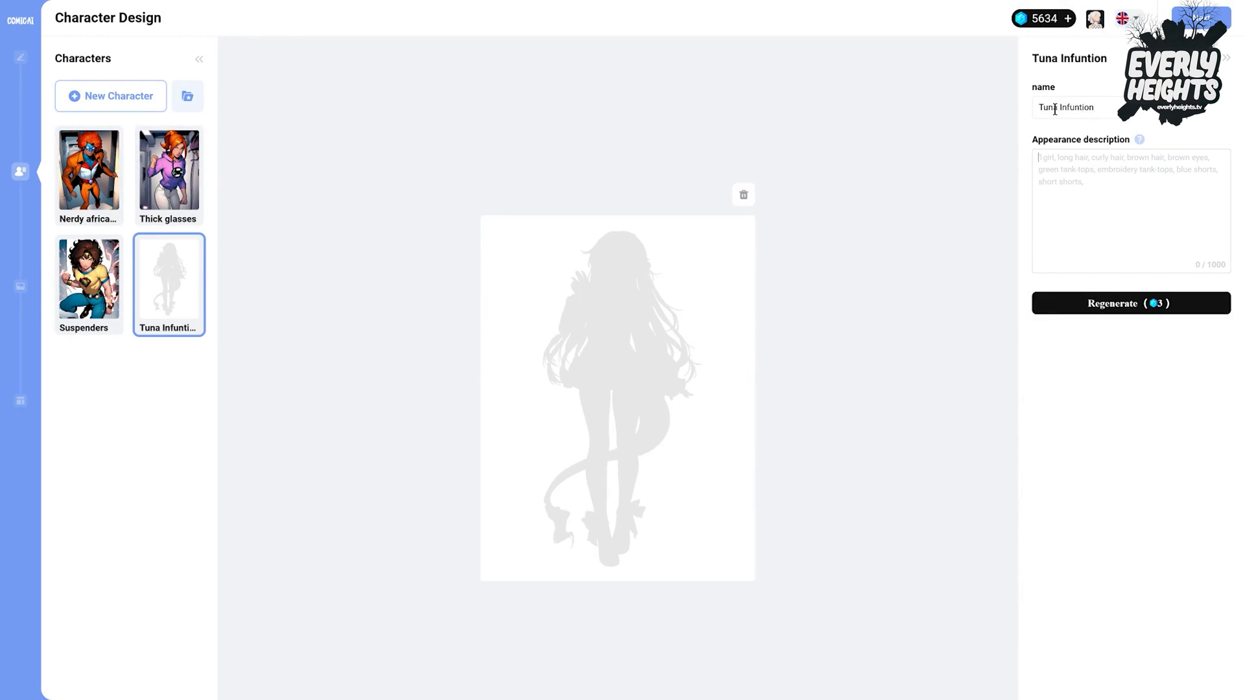
{"action": "left_click", "coordinate": [1132, 194]}
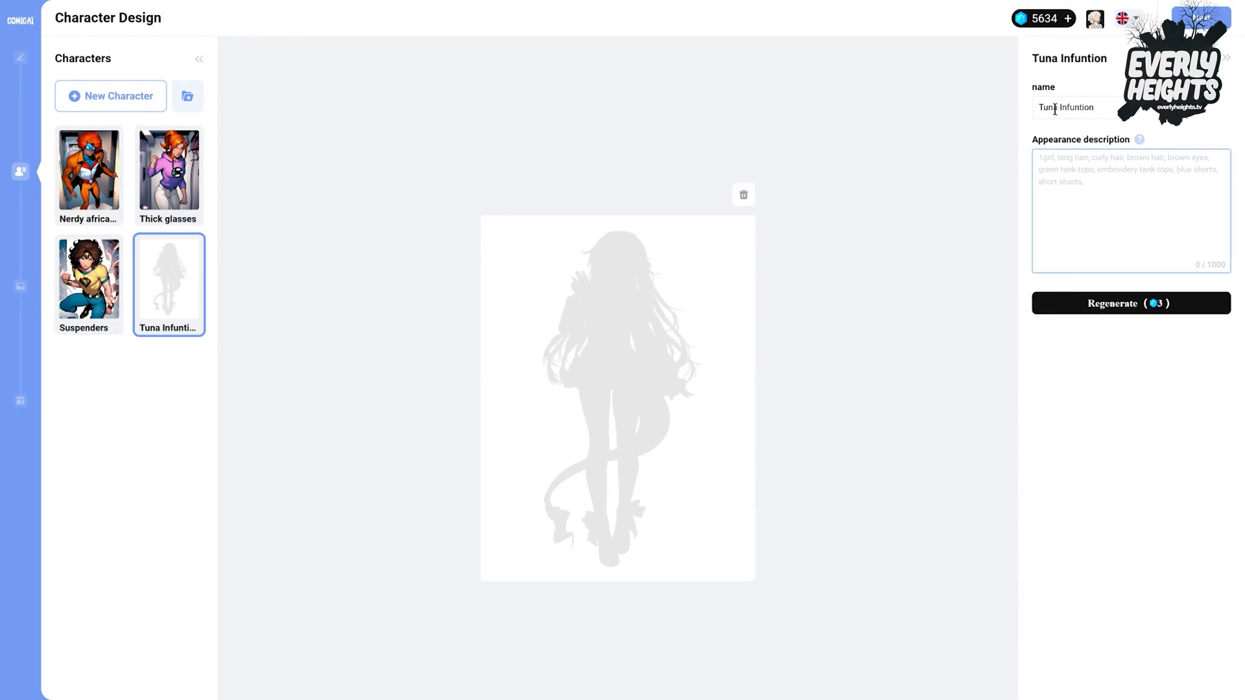
{"action": "type", "text": "A 14-year-old 1990s white American girl with funky rainbow hair colors, 1990s style"}
{"action": "left_click", "coordinate": [1132, 303]}
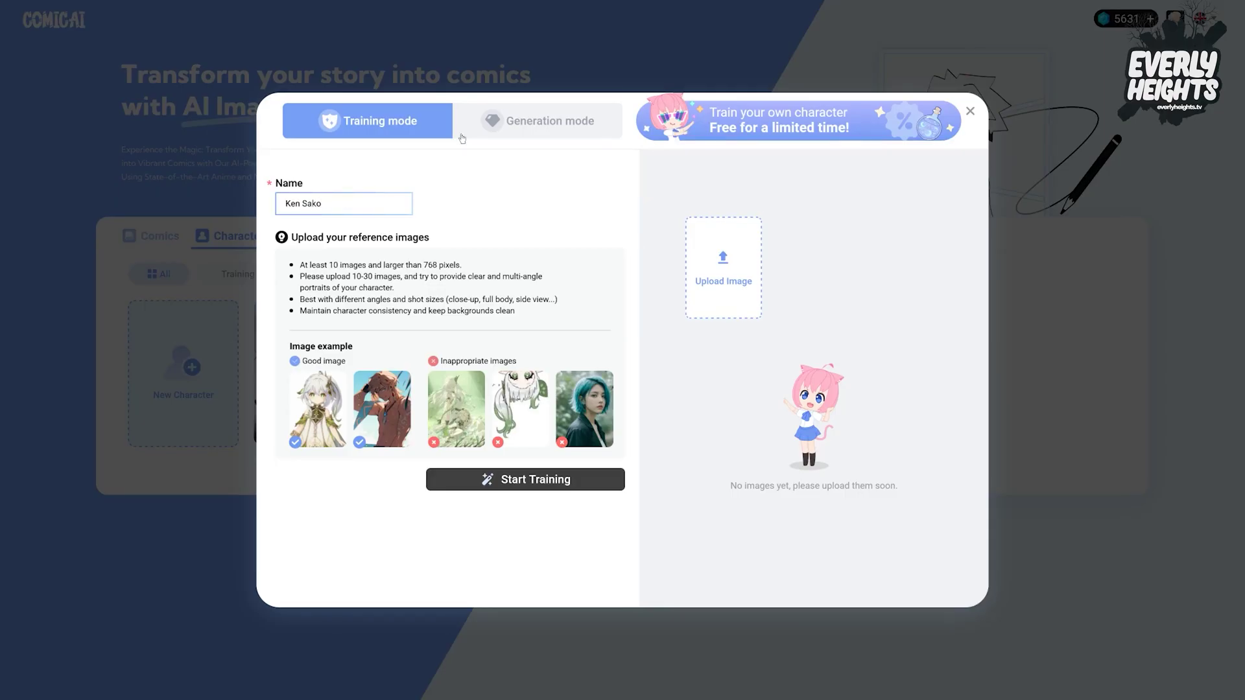
Describe KUMIKO in Generation mode and generate her portrait
{"action": "left_click", "coordinate": [461, 137]}
{"action": "left_click", "coordinate": [477, 277]}
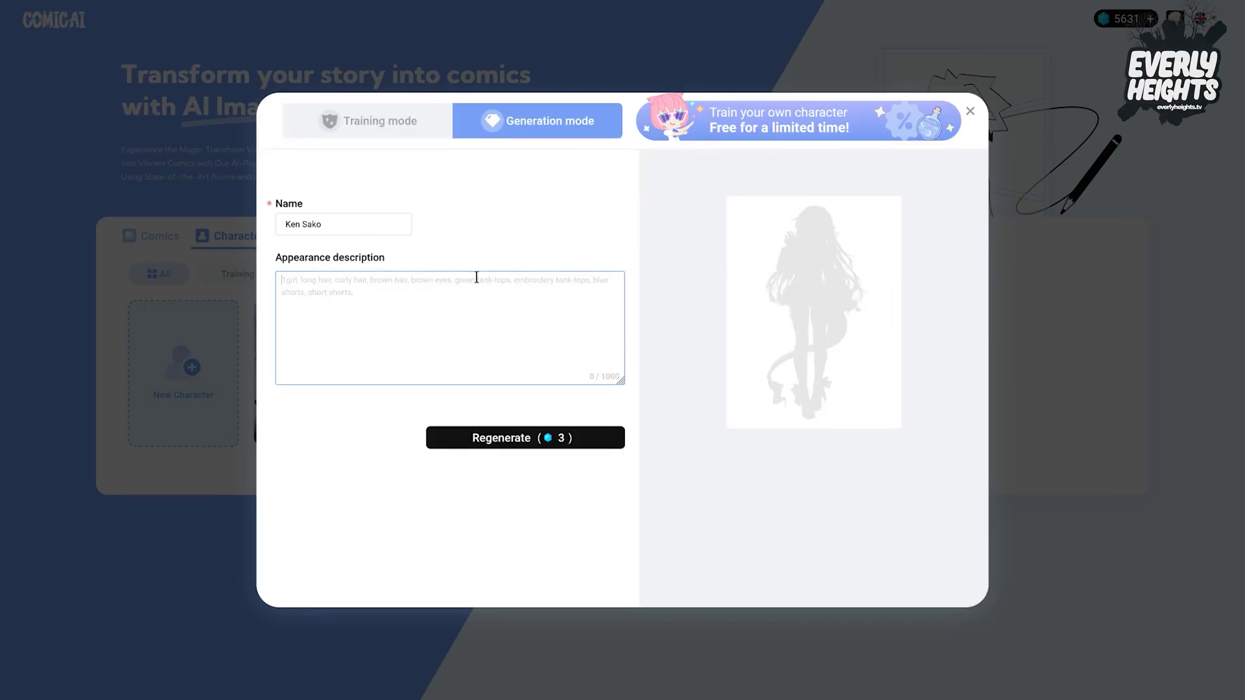
{"action": "type", "text": "A foourteen ye"}
{"action": "left_click", "coordinate": [498, 441]}
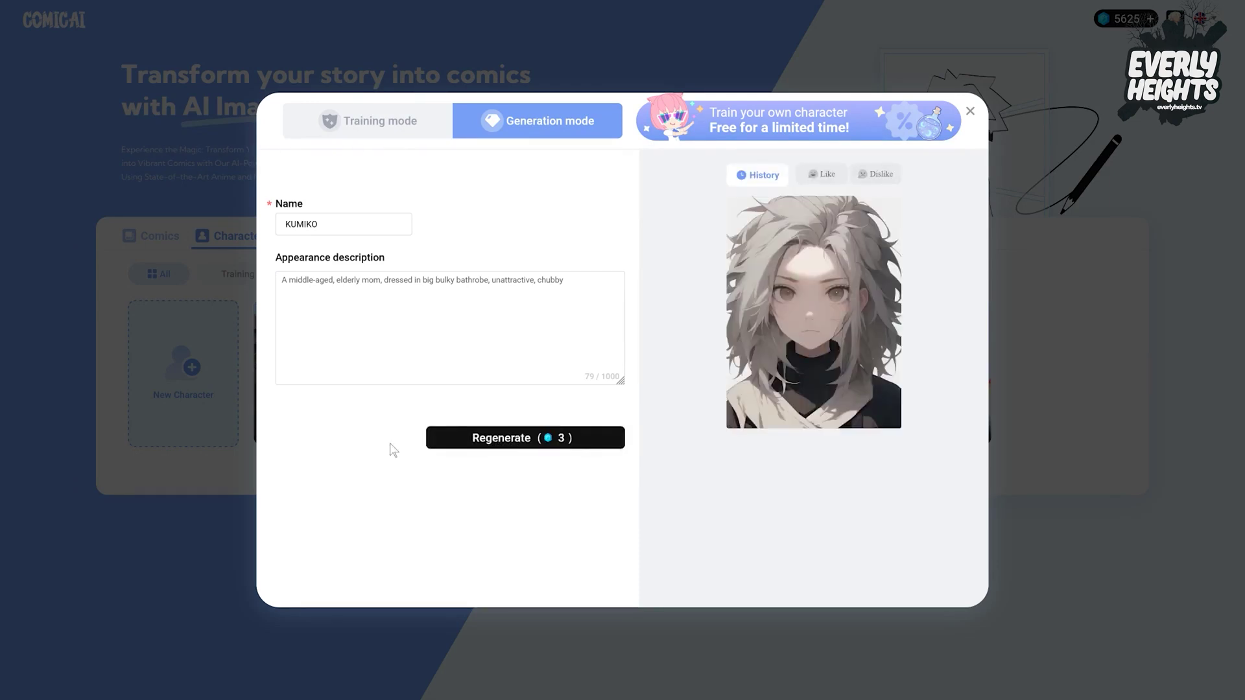
Add 'chubby' before middle-aged in KUMIKO's description and regenerate her portrait
{"action": "left_click", "coordinate": [288, 281]}
{"action": "type", "text": "chubby"}
{"action": "left_click", "coordinate": [494, 443]}
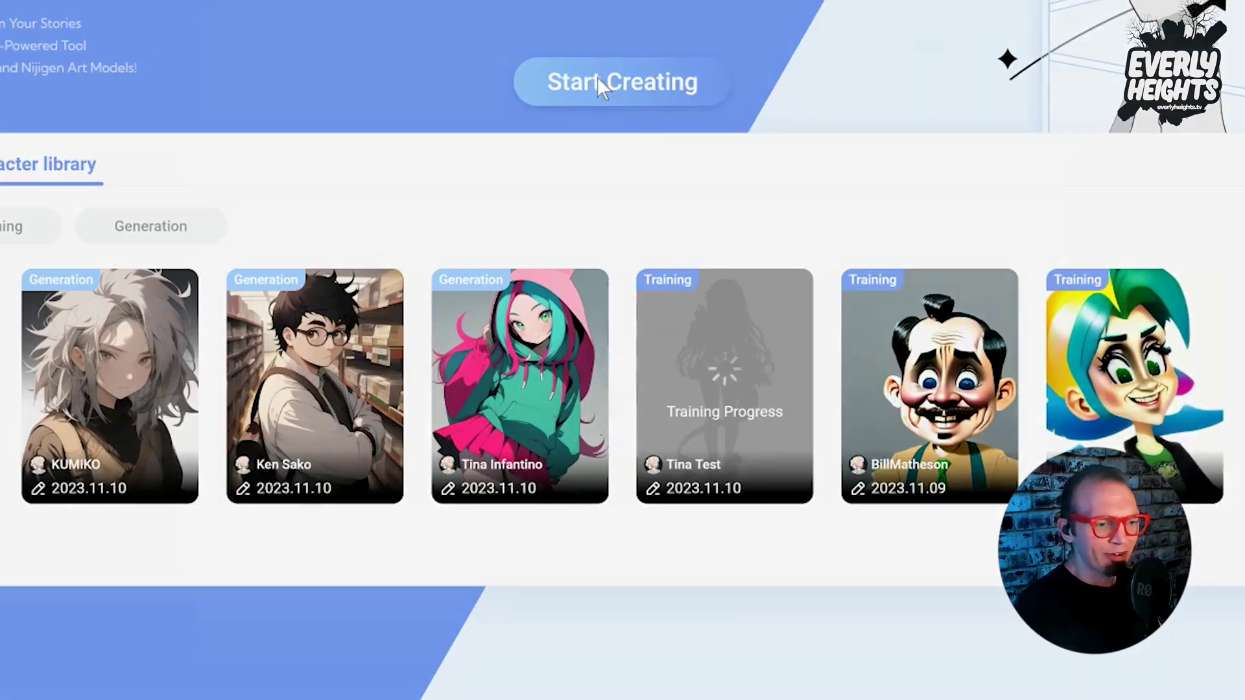
{"action": "left_click", "coordinate": [597, 83]}
Title the new comic 'Zoo of Zero Tolerance' and enter the creator's name
{"action": "left_click", "coordinate": [393, 172]}
{"action": "type", "text": "Zoo of Zero Tolerance"}
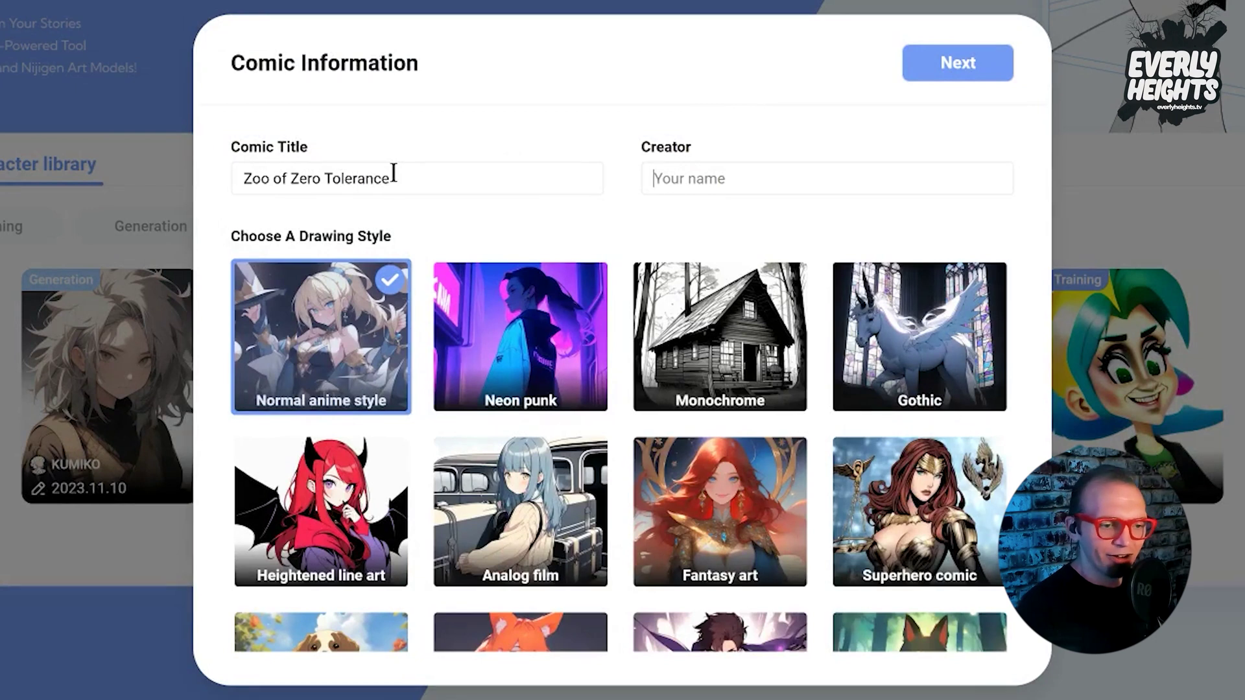
{"action": "type", "text": "Bill Meeks"}
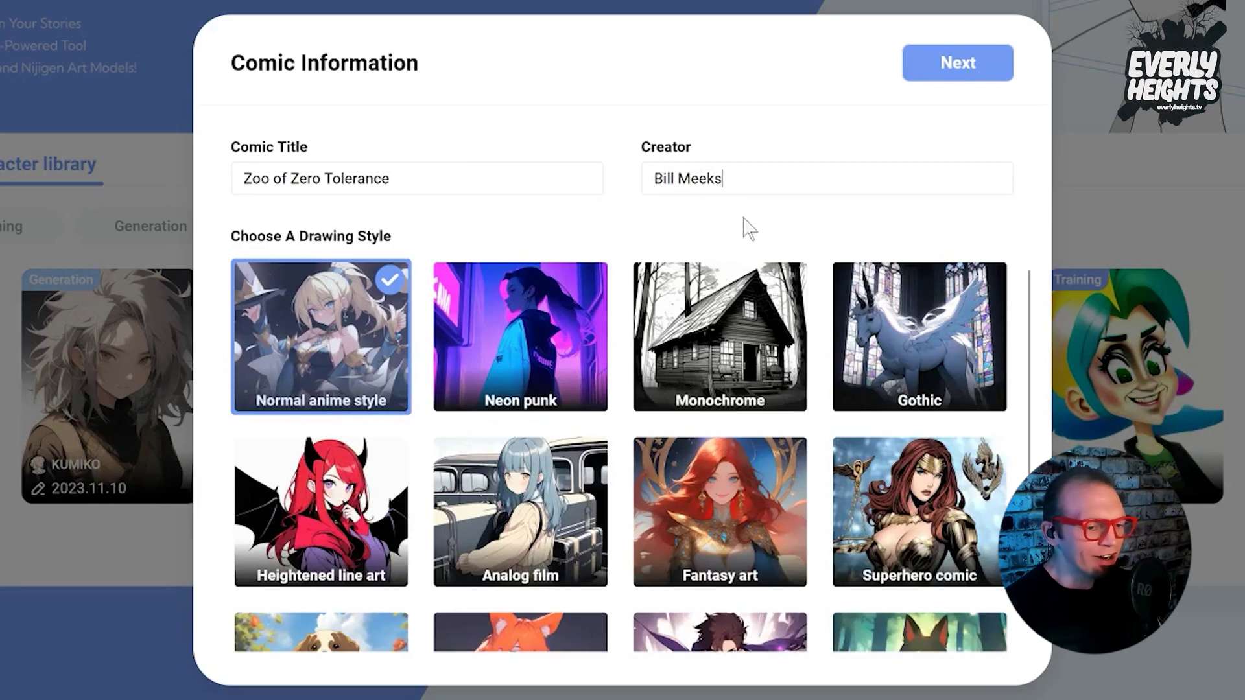
{"action": "scroll", "coordinate": [746, 279], "scroll_direction": "down", "scroll_amount": 3}
{"action": "scroll", "coordinate": [745, 279], "scroll_direction": "up", "scroll_amount": 2}
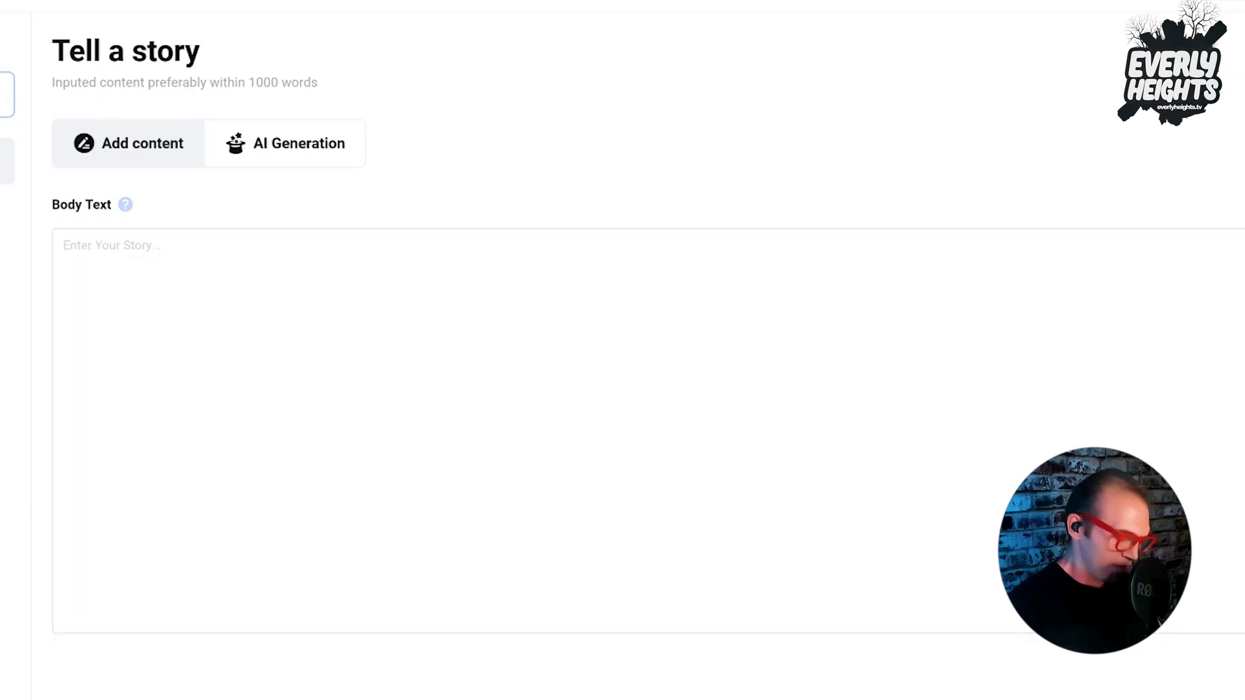
Paste the Ken and Kumiko screenplay into the story body and submit it
{"action": "left_click", "coordinate": [273, 259]}
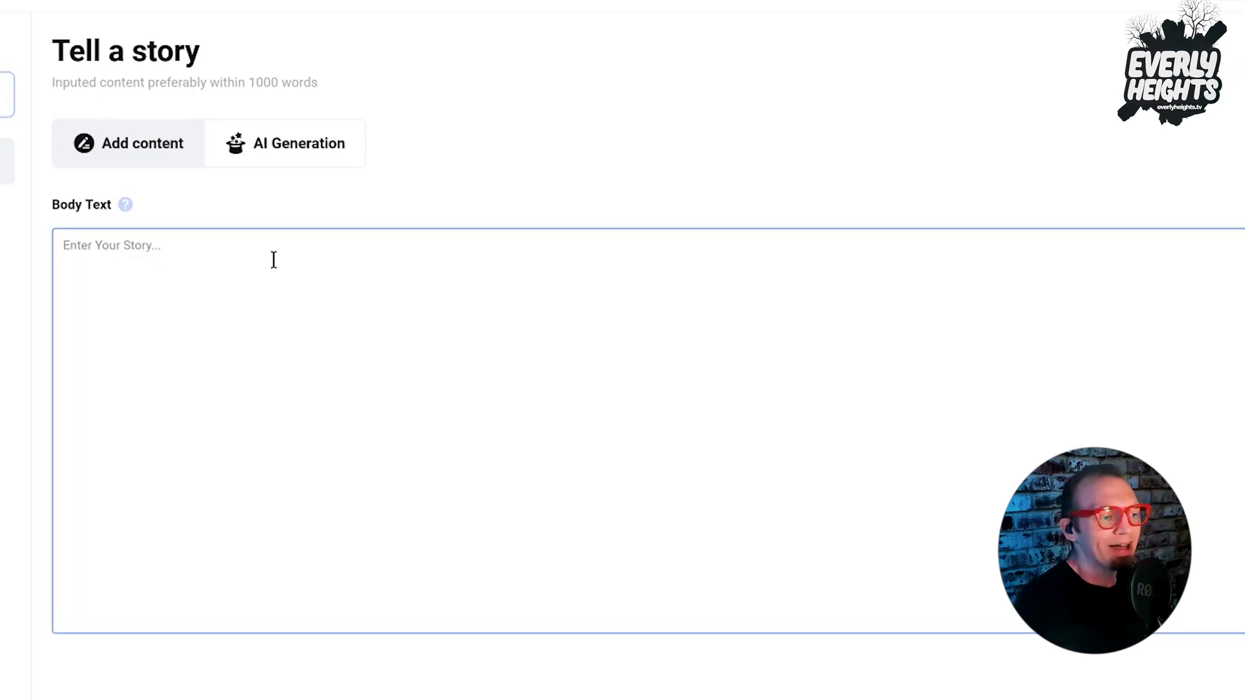
{"action": "key", "text": "ctrl+v"}
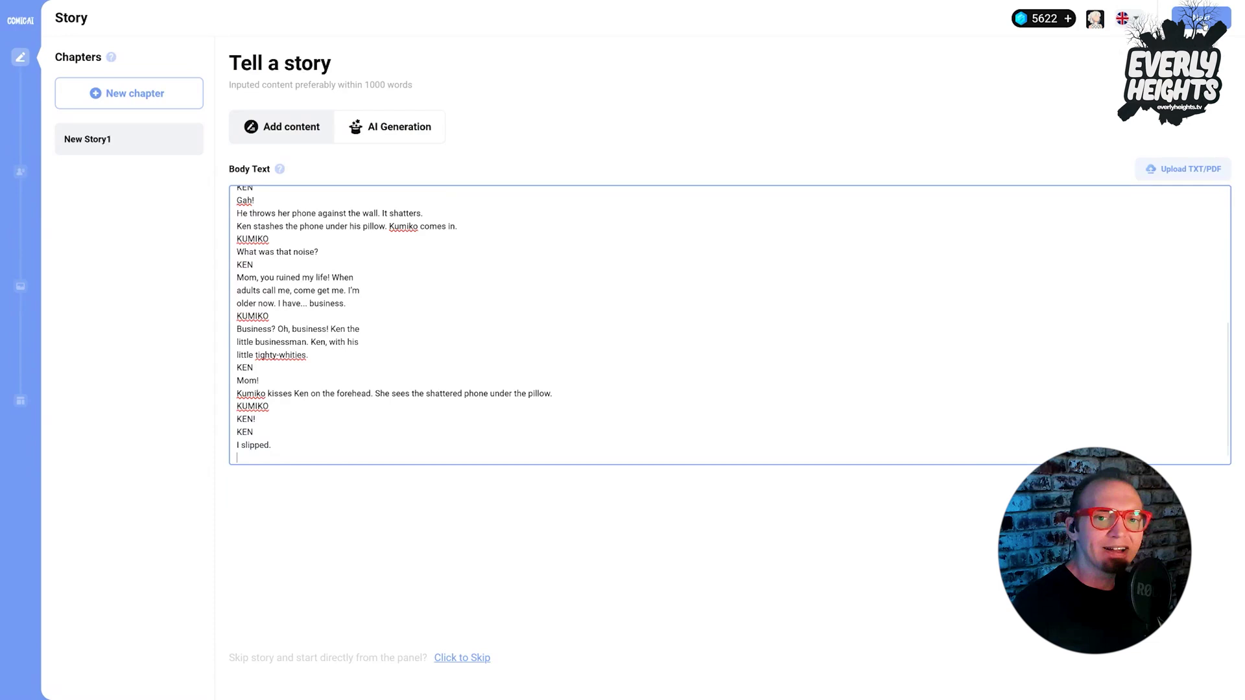
{"action": "left_click", "coordinate": [1203, 25]}
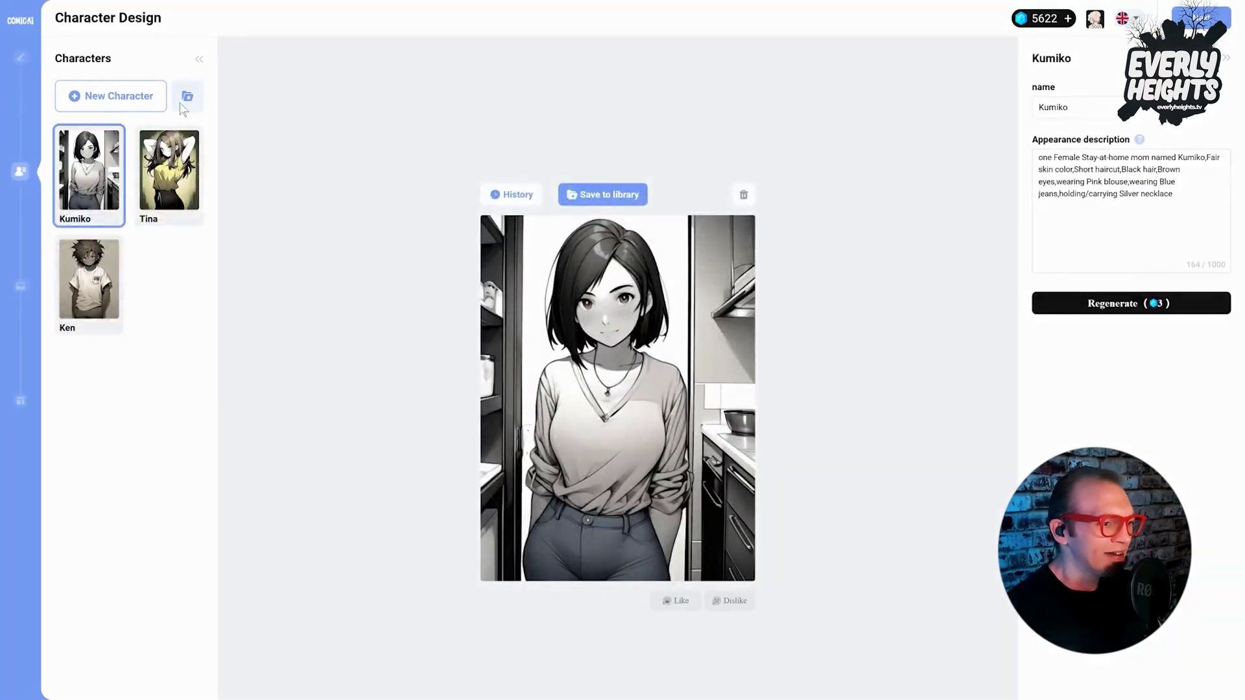
Add Tina Infantino, Ken Sako and KUMIKO from the generated character library to the story
{"action": "left_click", "coordinate": [179, 103]}
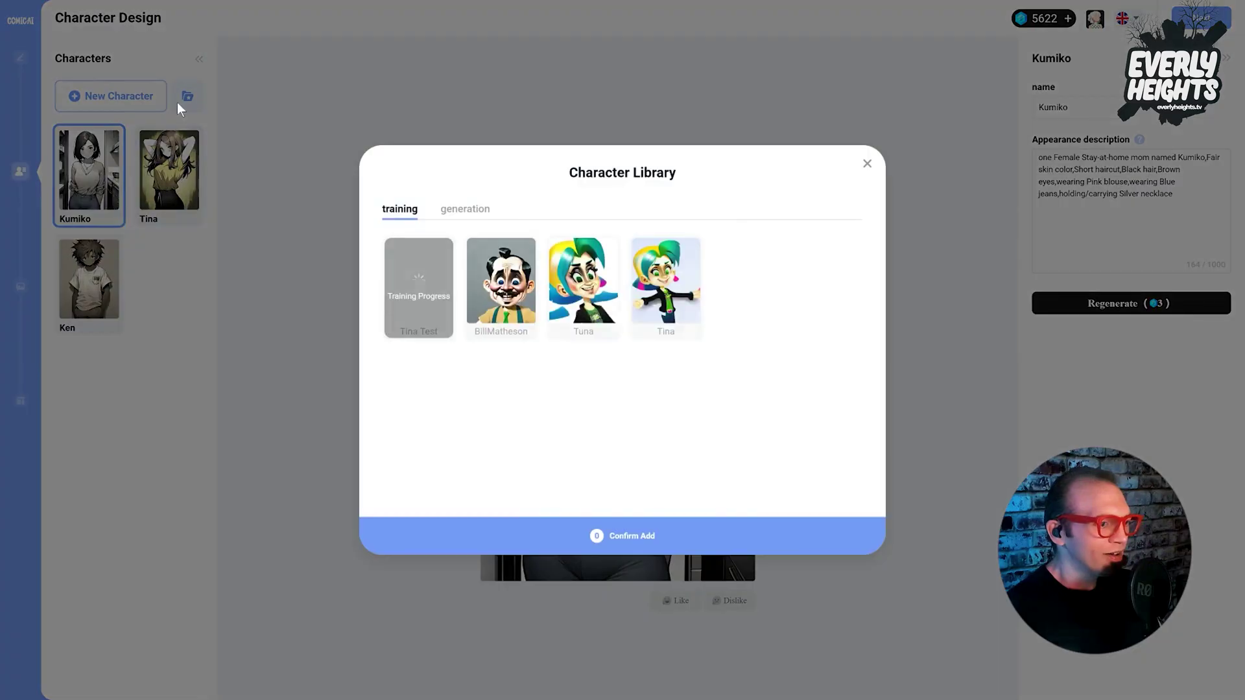
{"action": "left_click", "coordinate": [479, 212]}
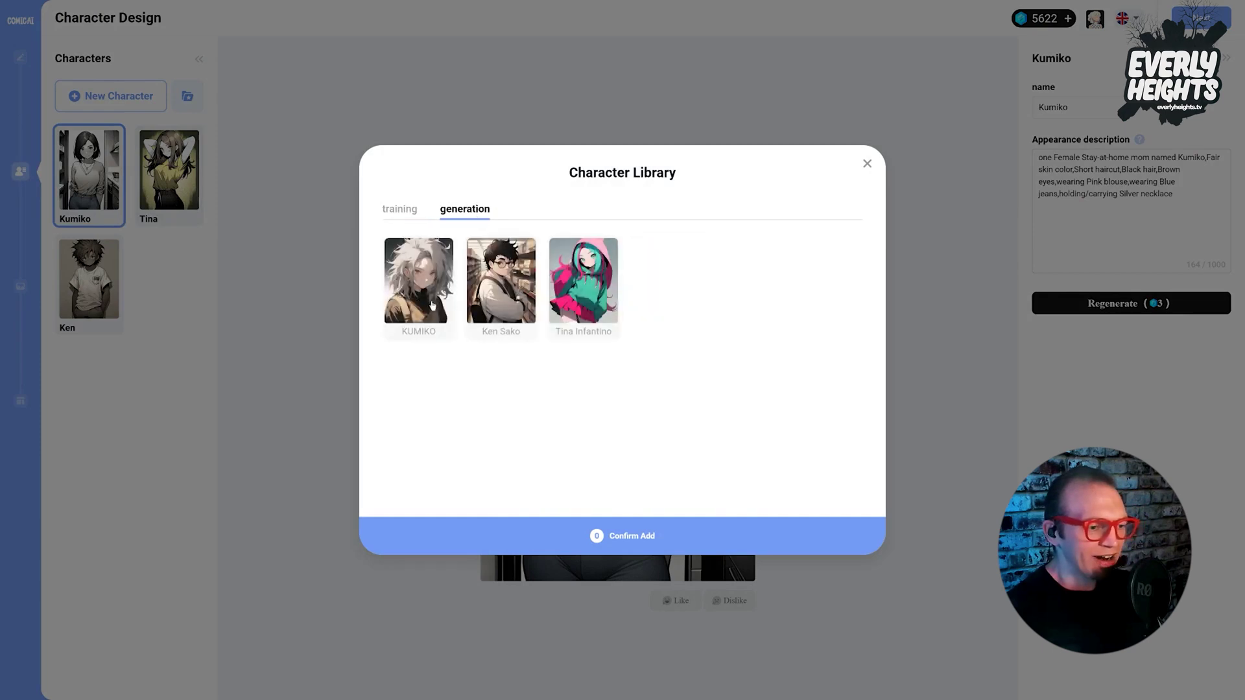
{"action": "left_click", "coordinate": [589, 299]}
{"action": "left_click", "coordinate": [512, 299]}
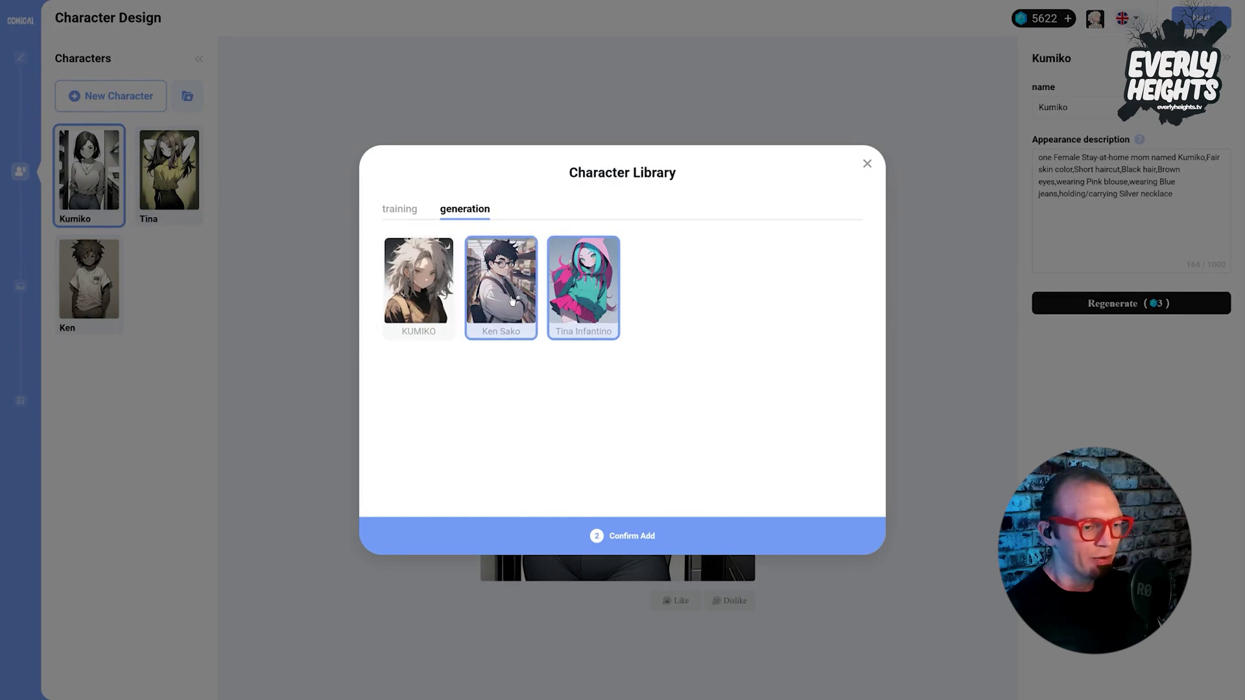
{"action": "left_click", "coordinate": [439, 301]}
{"action": "left_click", "coordinate": [619, 536]}
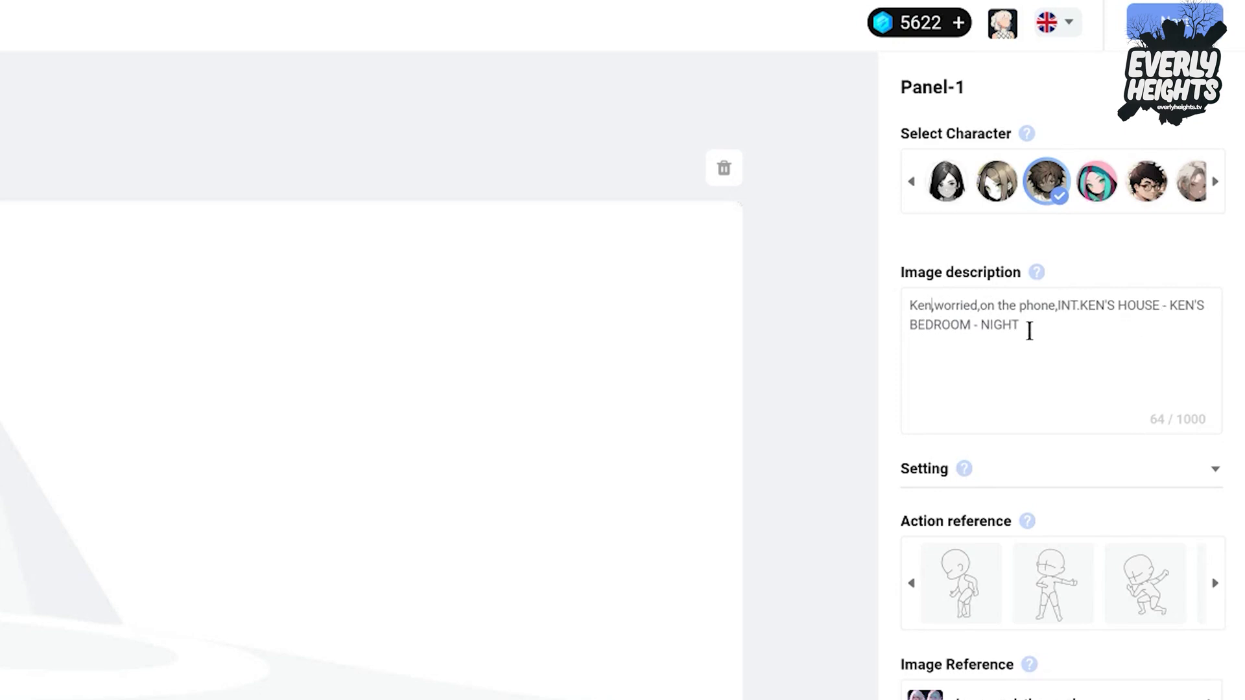
Rewrite Panel-1's description as Ken hiding under the covers on an old analog phone, long shot
{"action": "key", "text": "ctrl+a"}
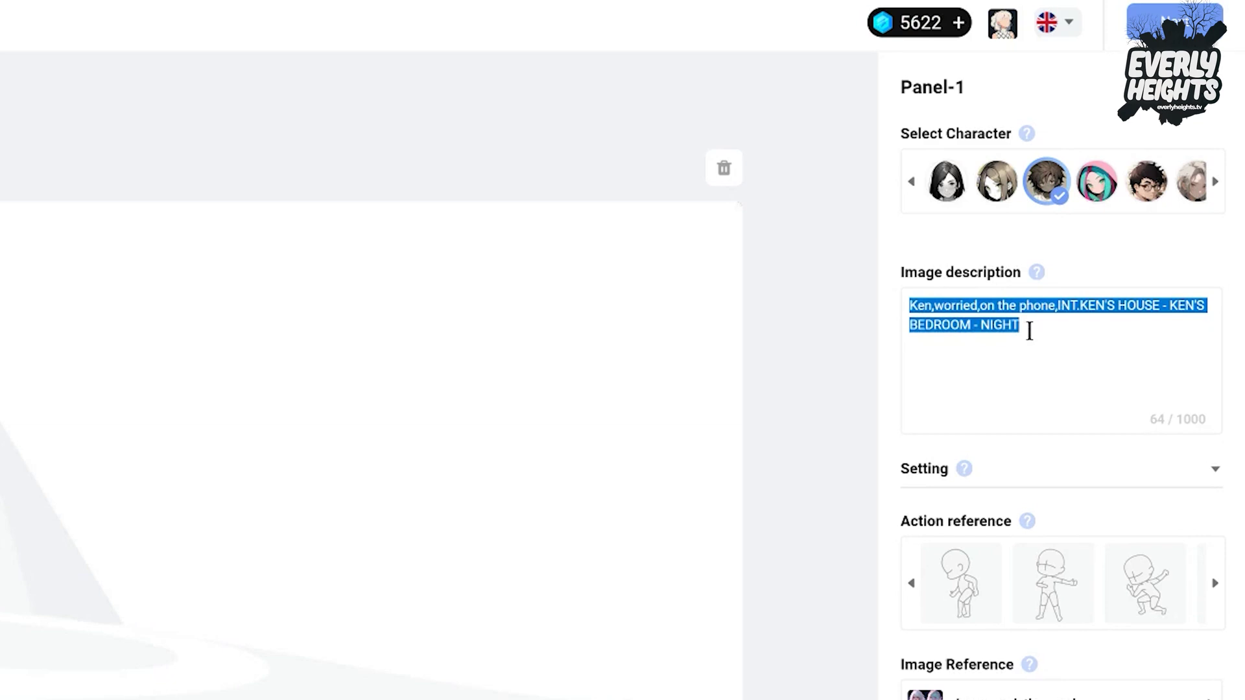
{"action": "type", "text": "K"}
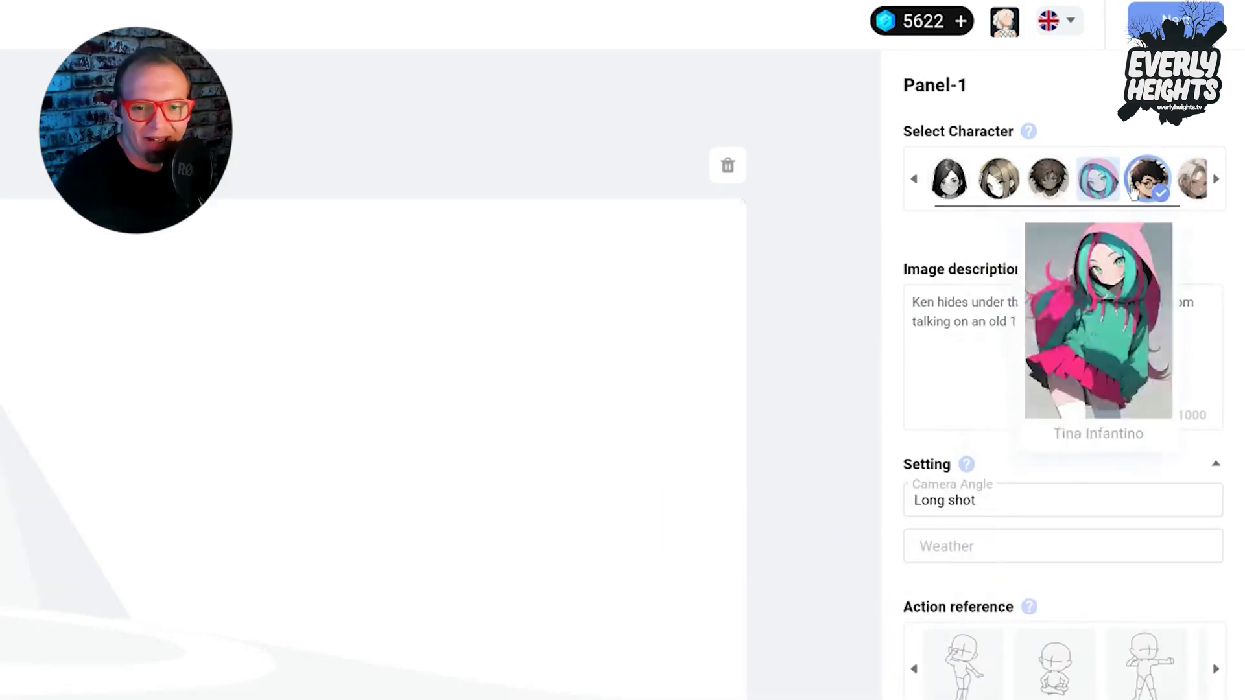
{"action": "mouse_move", "coordinate": [1139, 184]}
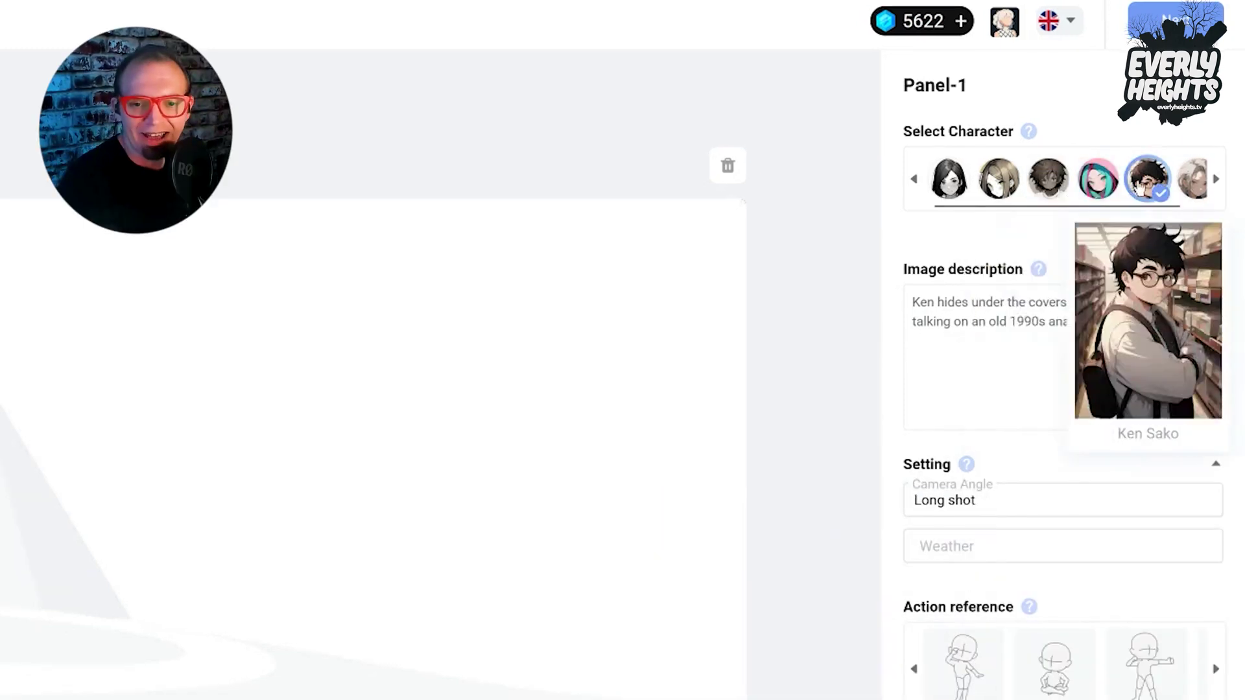
{"action": "mouse_move", "coordinate": [1054, 190]}
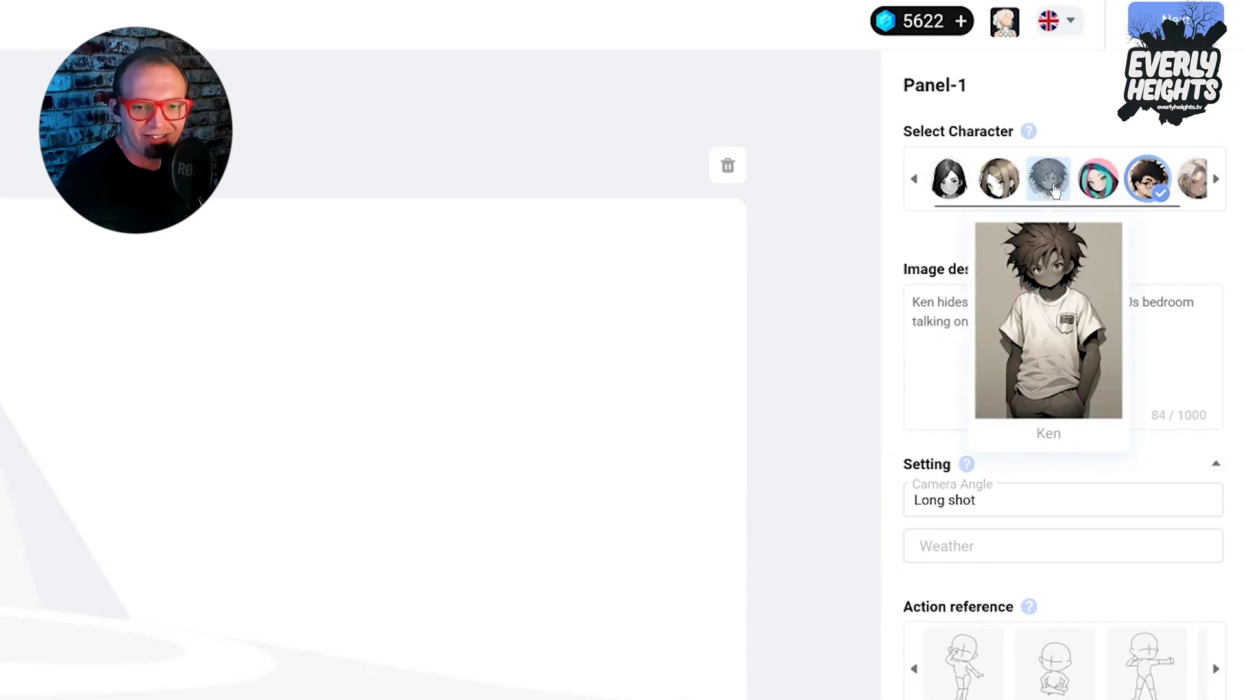
{"action": "scroll", "coordinate": [998, 512], "scroll_direction": "down", "scroll_amount": 6}
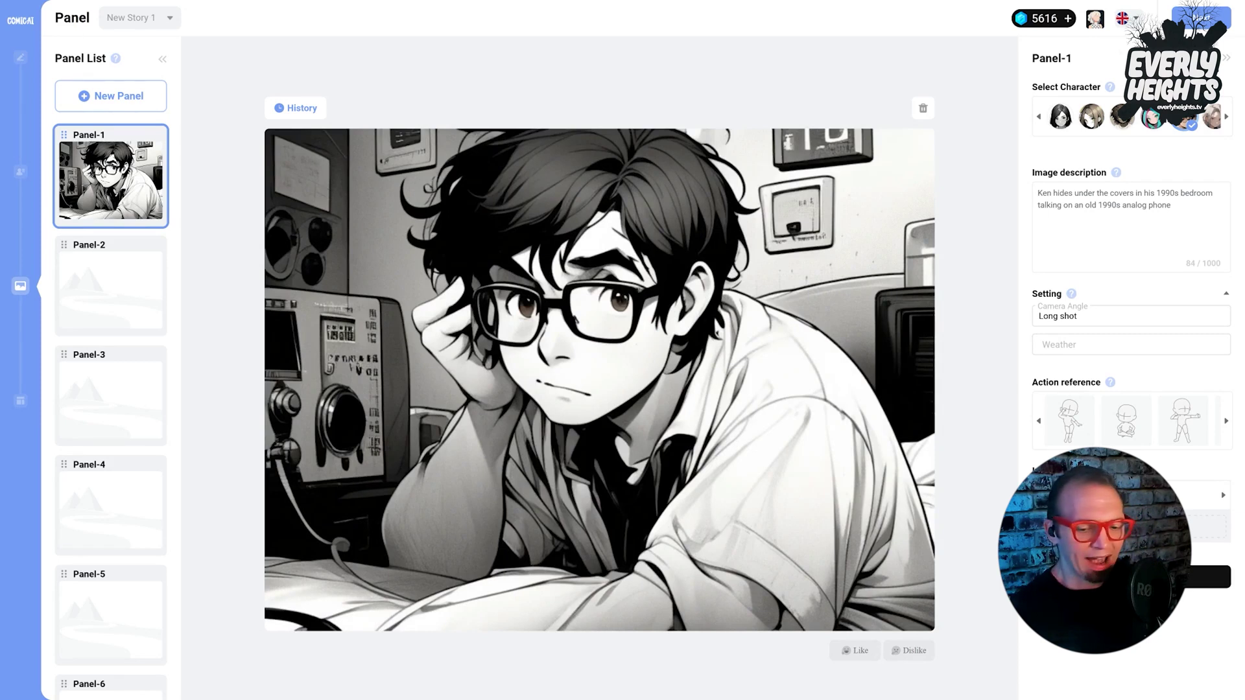
Regenerate Panel-1, swap in a version from its history, and regenerate it again
{"action": "left_click", "coordinate": [1208, 576]}
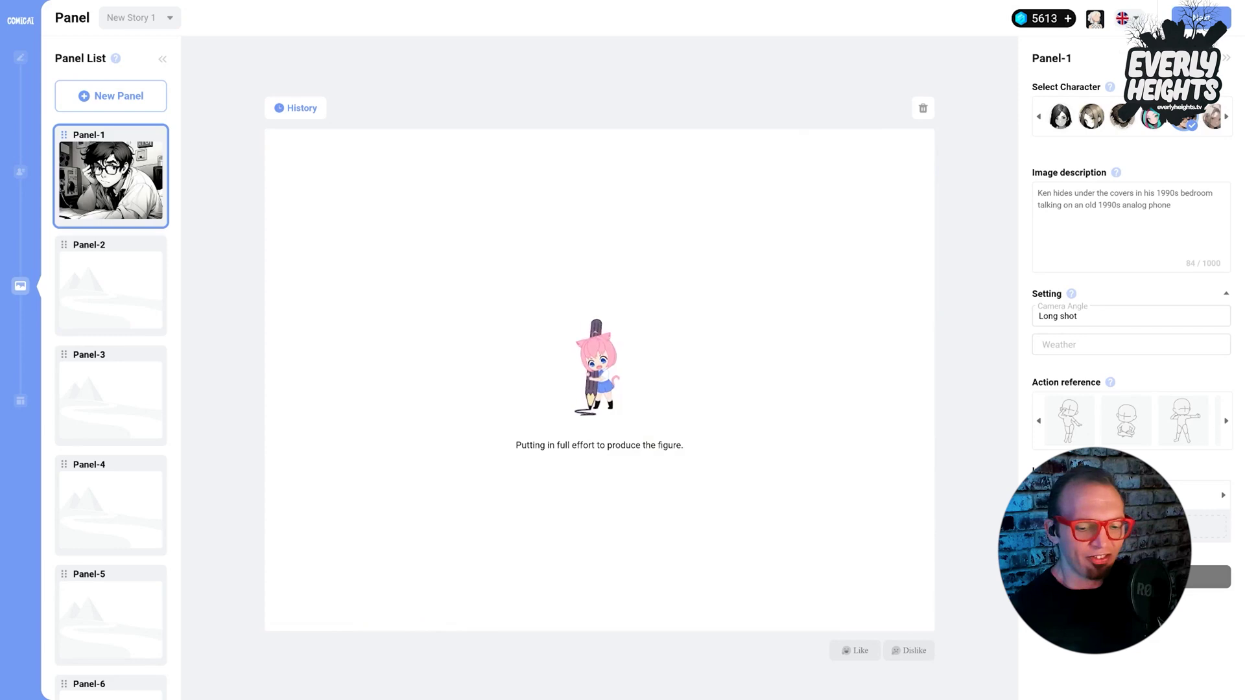
{"action": "left_click", "coordinate": [294, 109]}
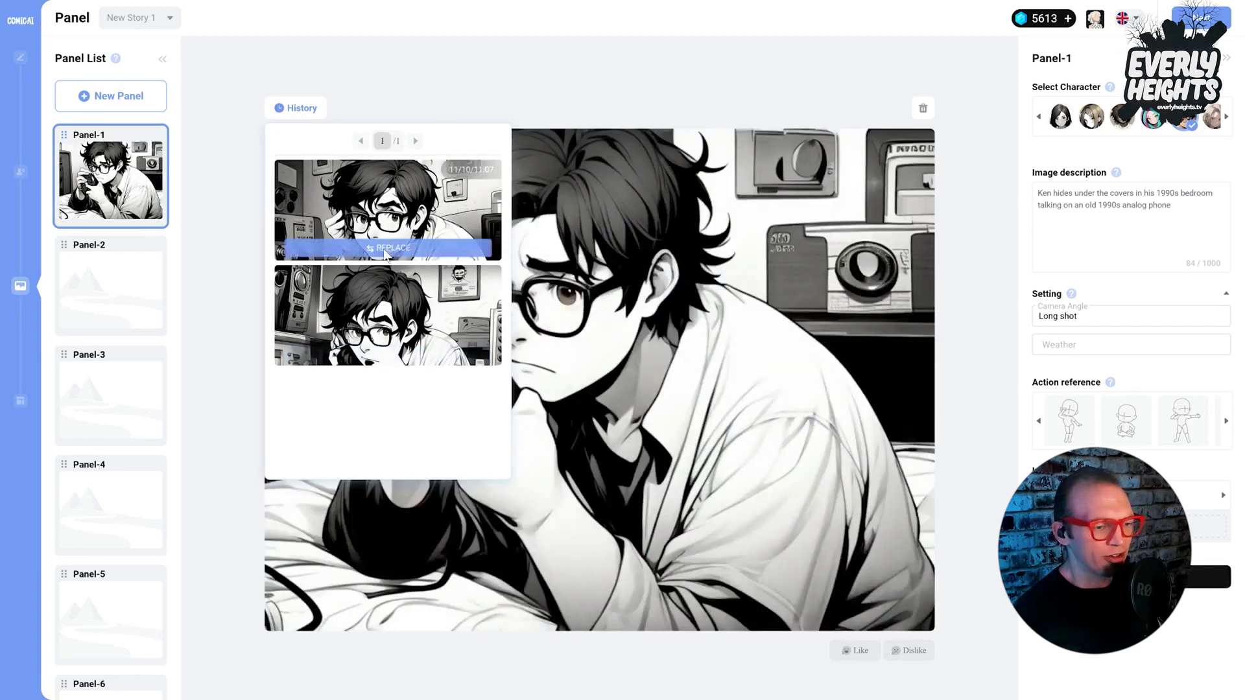
{"action": "left_click", "coordinate": [491, 99]}
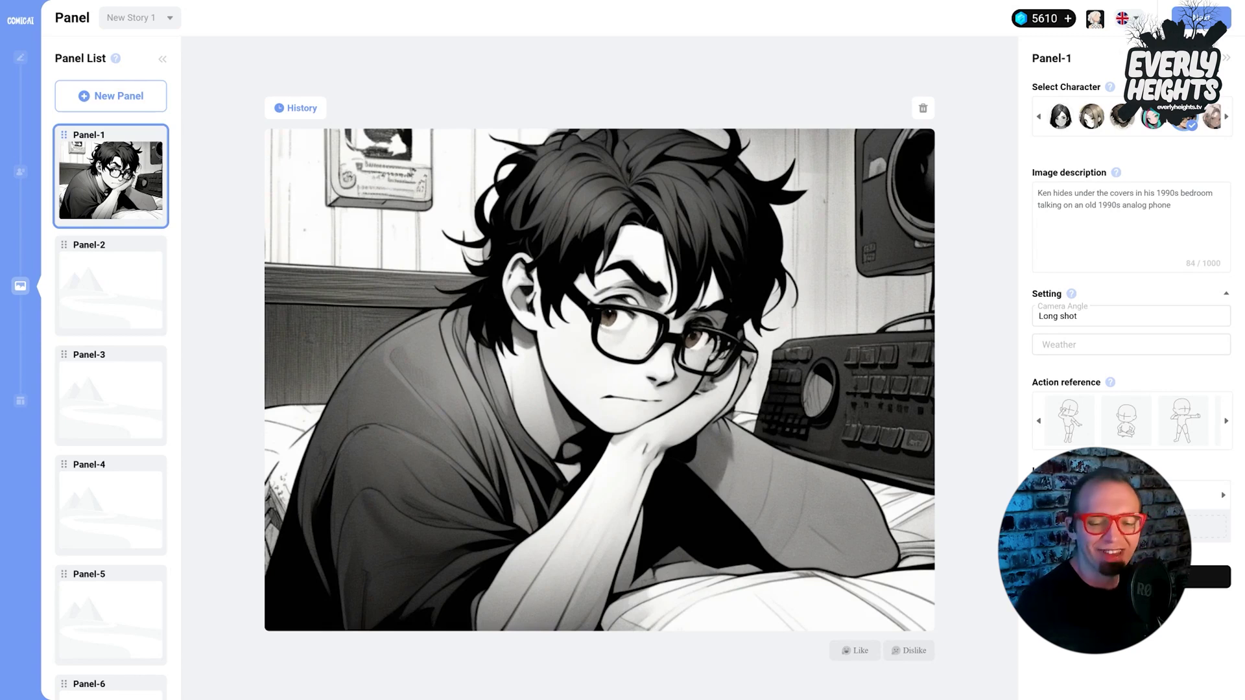
{"action": "left_click", "coordinate": [1101, 580]}
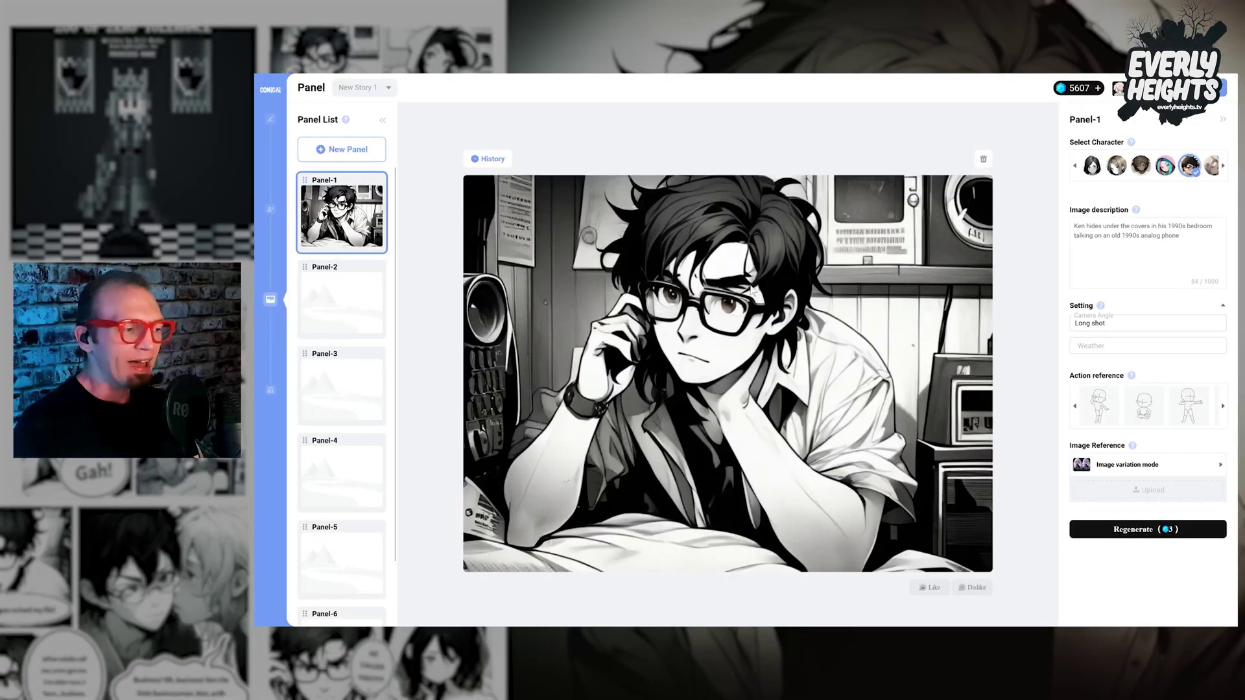
Select Panel-2 and use Tina on Phone.jpg as its image reference
{"action": "left_click", "coordinate": [345, 315]}
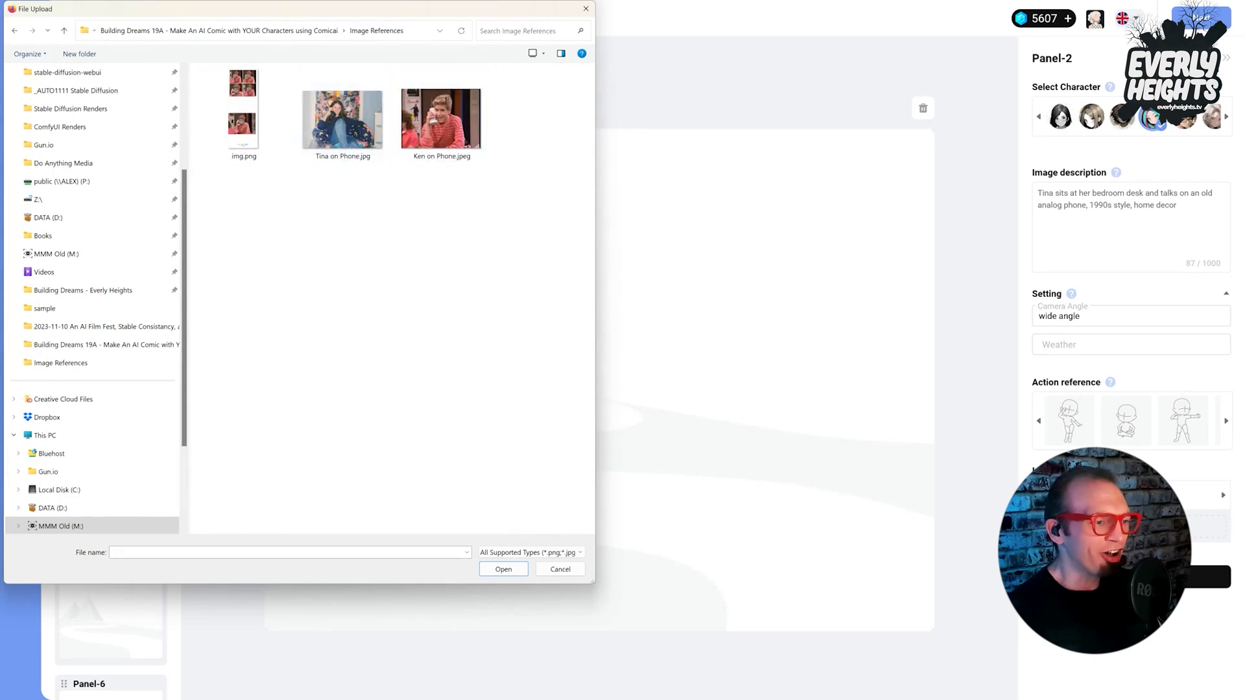
{"action": "double_click", "coordinate": [343, 118]}
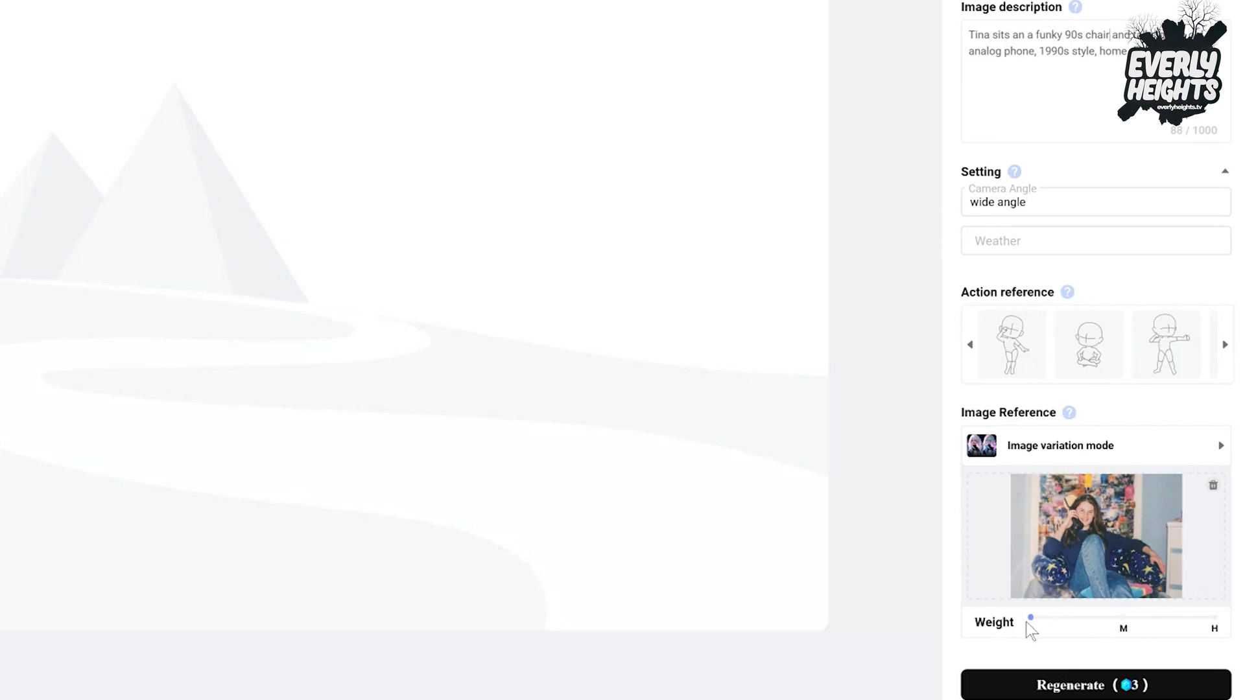
Regenerate Panel-2 three times, raising the reference weight from L to H for the pink-hoodie Tina
{"action": "left_click", "coordinate": [1077, 688]}
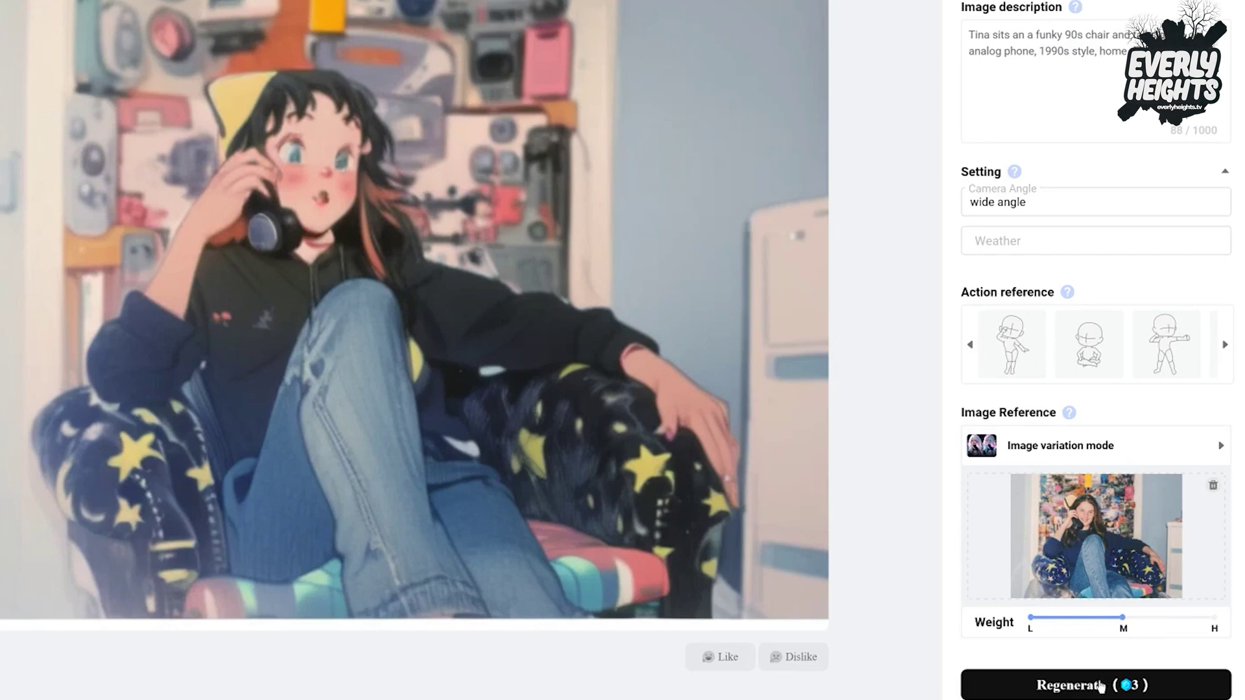
{"action": "left_click", "coordinate": [1100, 686]}
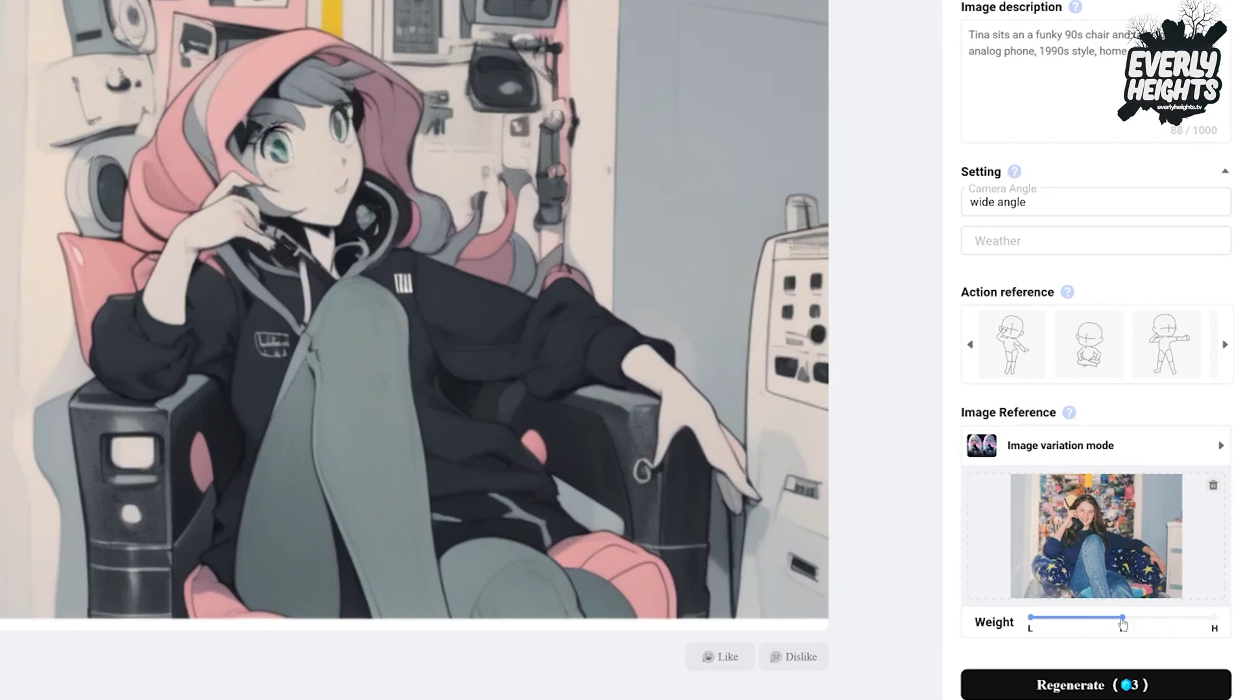
{"action": "left_click", "coordinate": [1110, 689]}
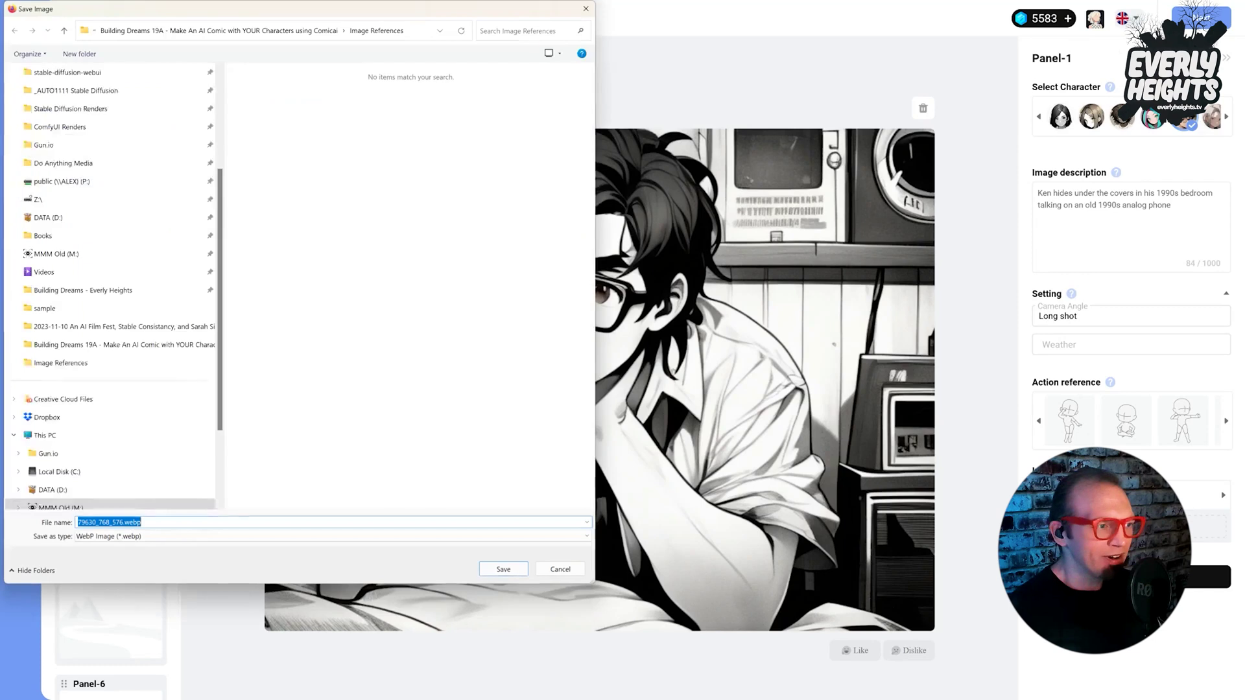
Save Panel-1's image to the Desktop as ken.webp
{"action": "scroll", "coordinate": [110, 260], "scroll_direction": "up", "scroll_amount": 3}
{"action": "left_click", "coordinate": [46, 109]}
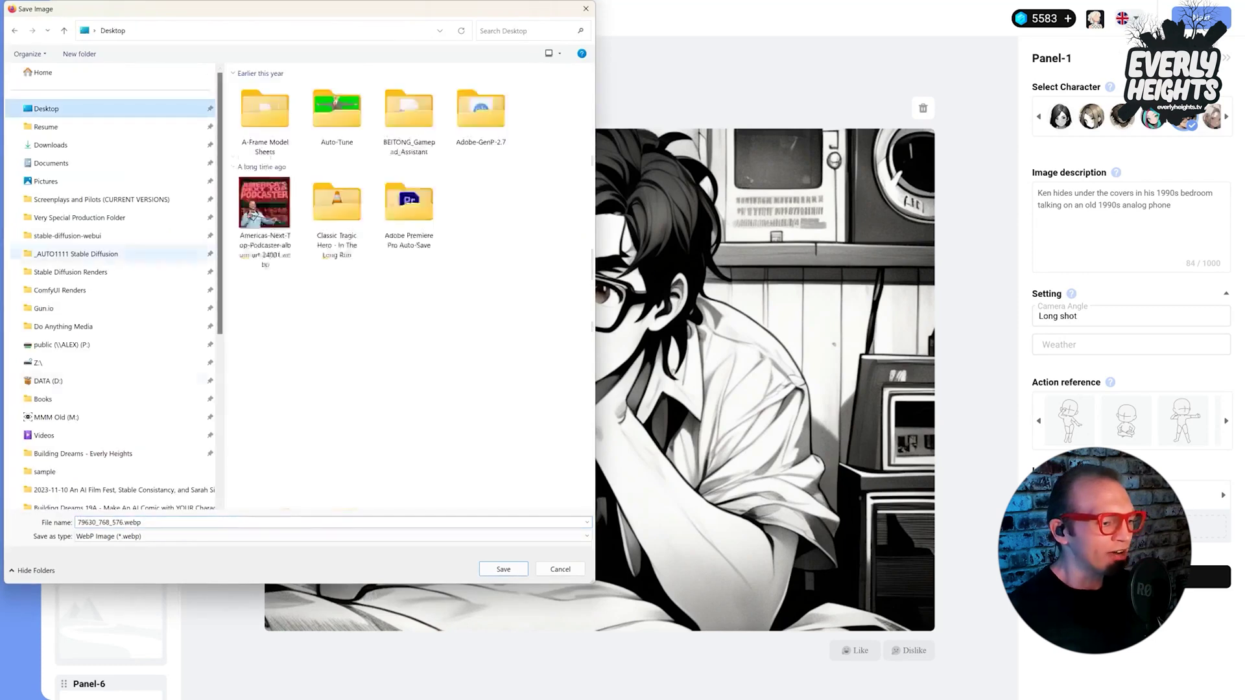
{"action": "left_click", "coordinate": [503, 569]}
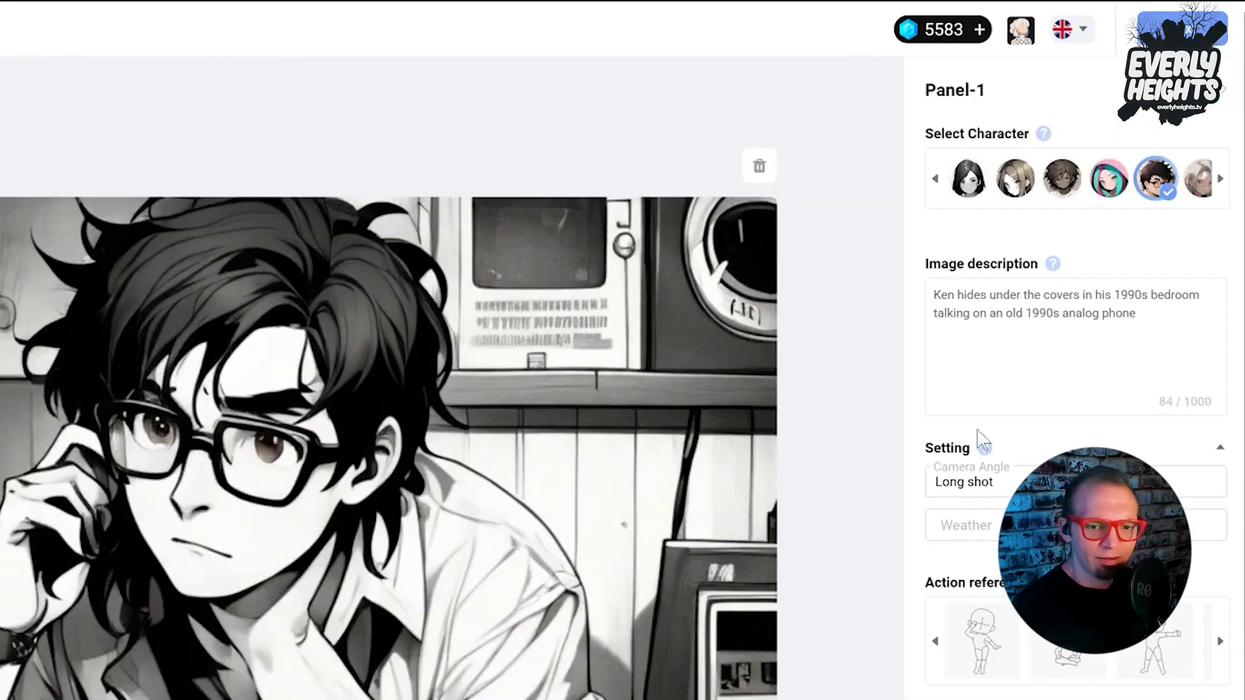
Copy Panel-1's description into Panel-3, replacing its text, and select the under-the-covers phrase
{"action": "key", "text": "ctrl+a"}
{"action": "key", "text": "ctrl+c"}
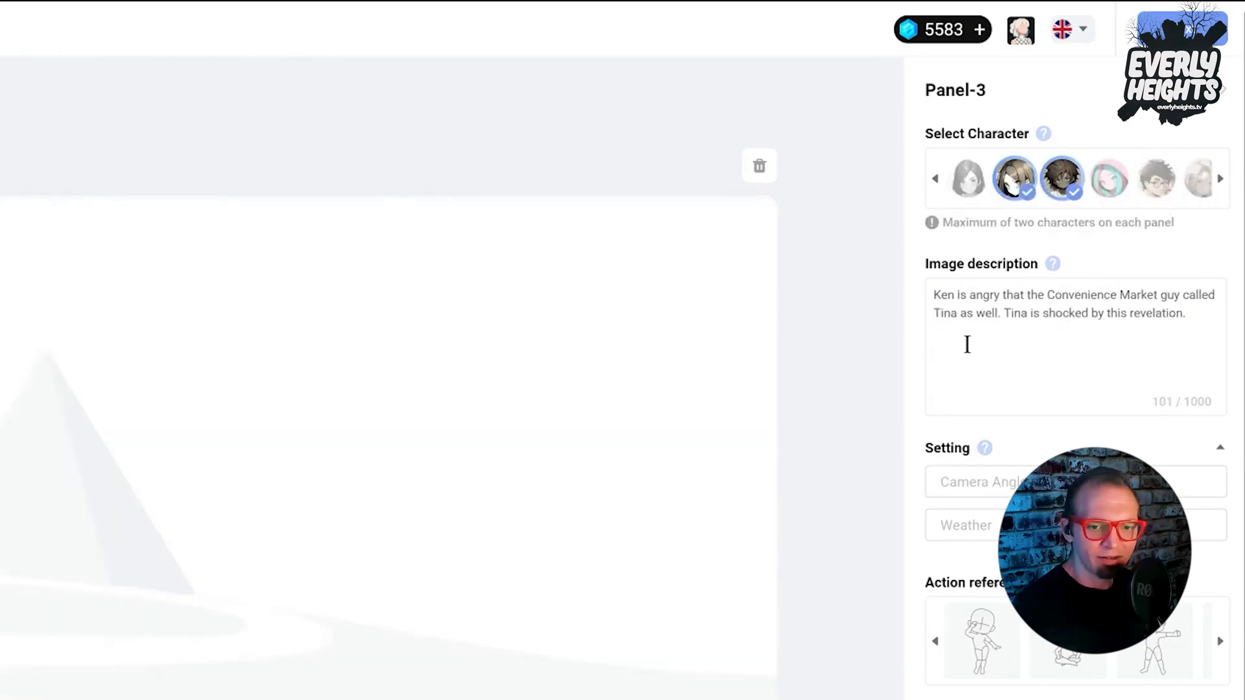
{"action": "key", "text": "ctrl+a"}
{"action": "key", "text": "ctrl+v"}
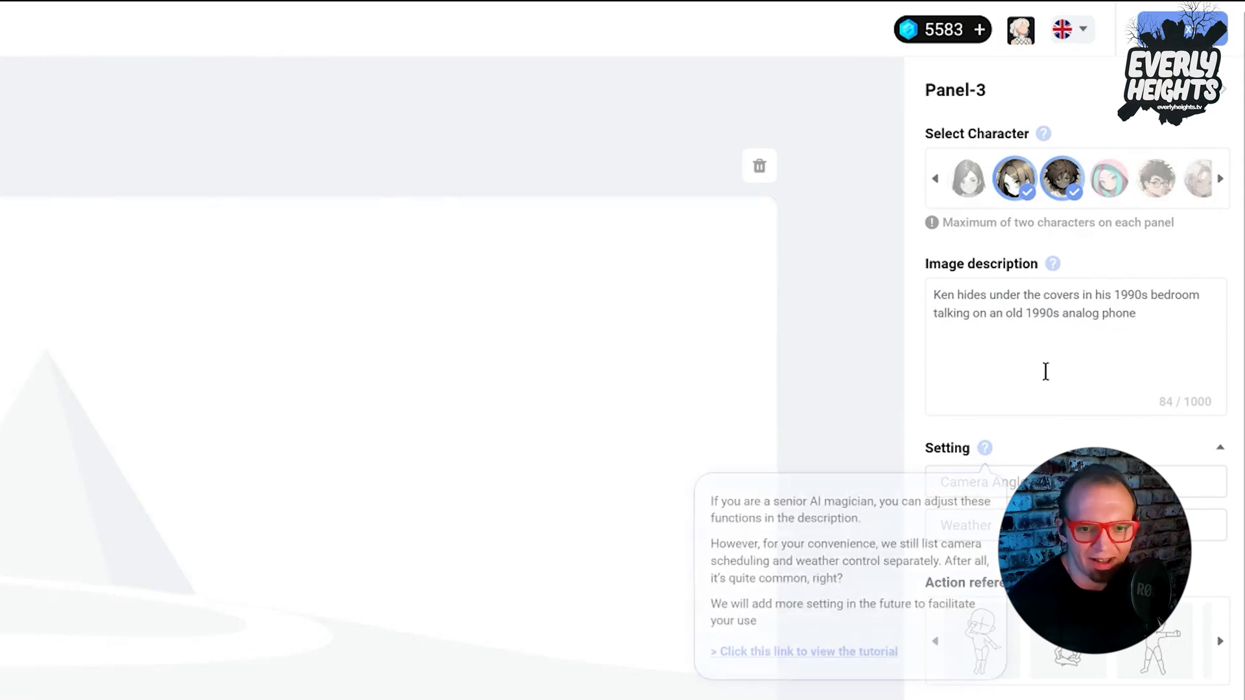
{"action": "left_click_drag", "start_coordinate": [977, 290], "coordinate": [1110, 295]}
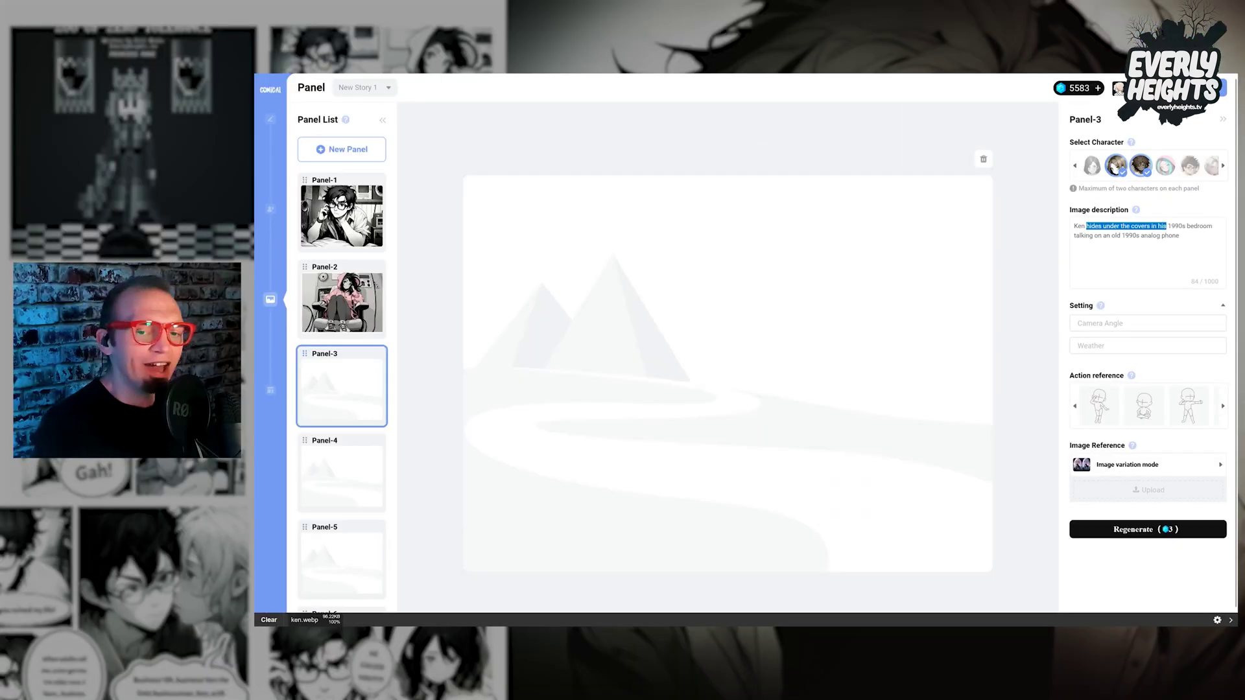
Rewrite Panel-3's description as angry Ken on a 1990s phone and enter an Extreme Close-Up camera angle
{"action": "type", "text": "ing"}
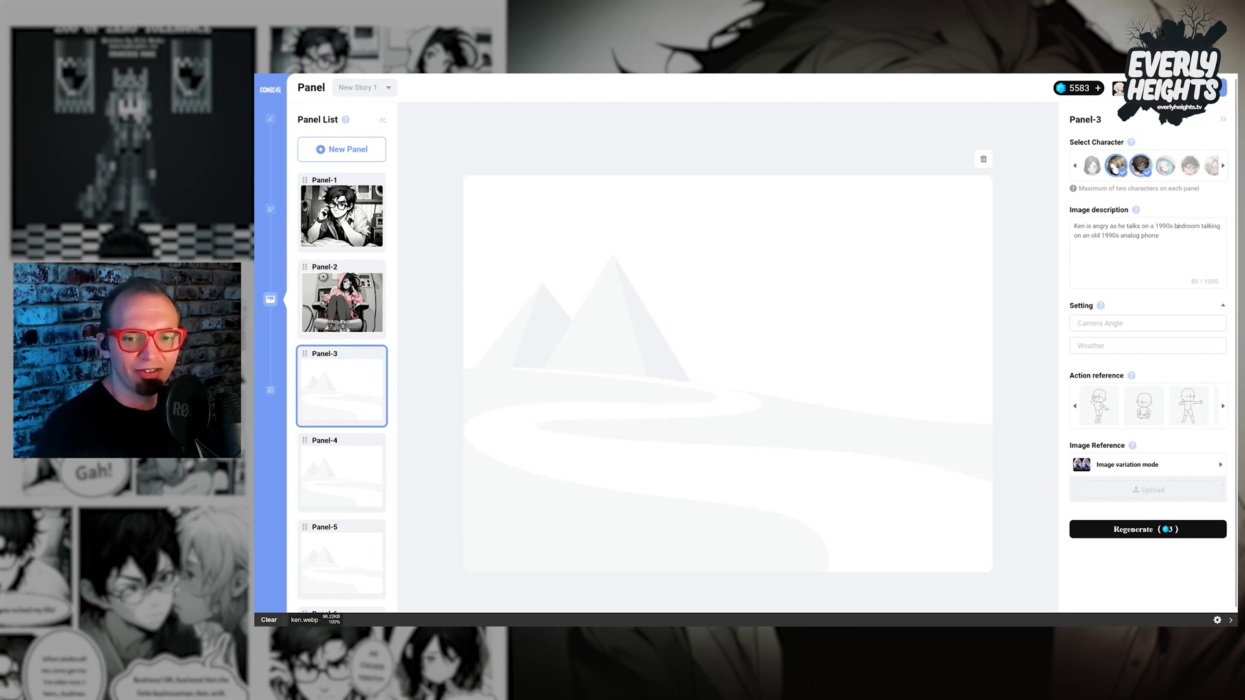
{"action": "left_click_drag", "start_coordinate": [1175, 226], "coordinate": [1159, 236]}
{"action": "type", "text": "p"}
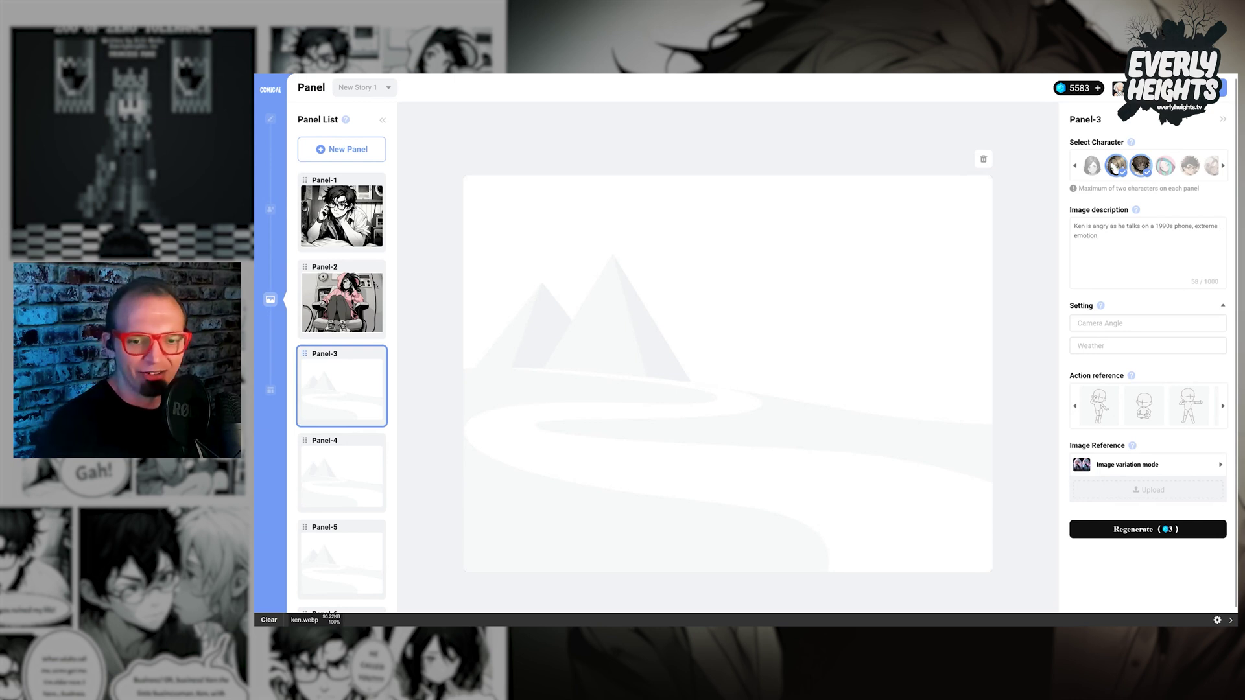
{"action": "left_click", "coordinate": [1103, 323]}
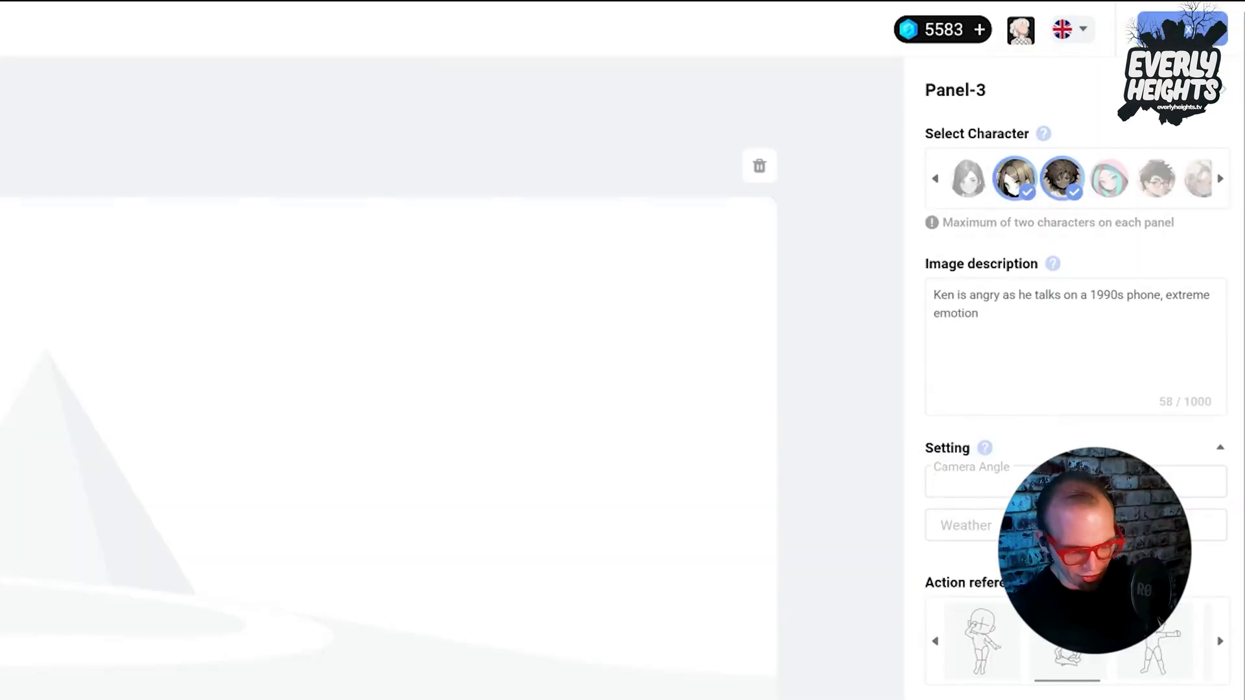
{"action": "type", "text": "Close-Up"}
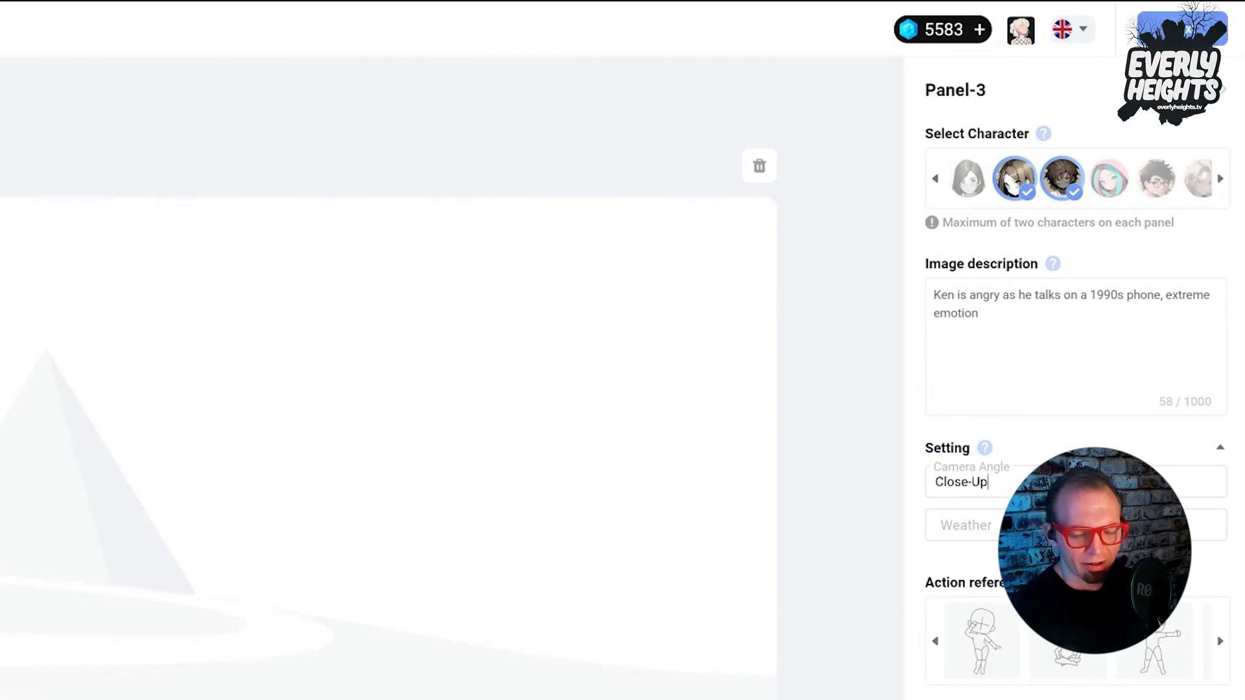
{"action": "type", "text": "Extreme"}
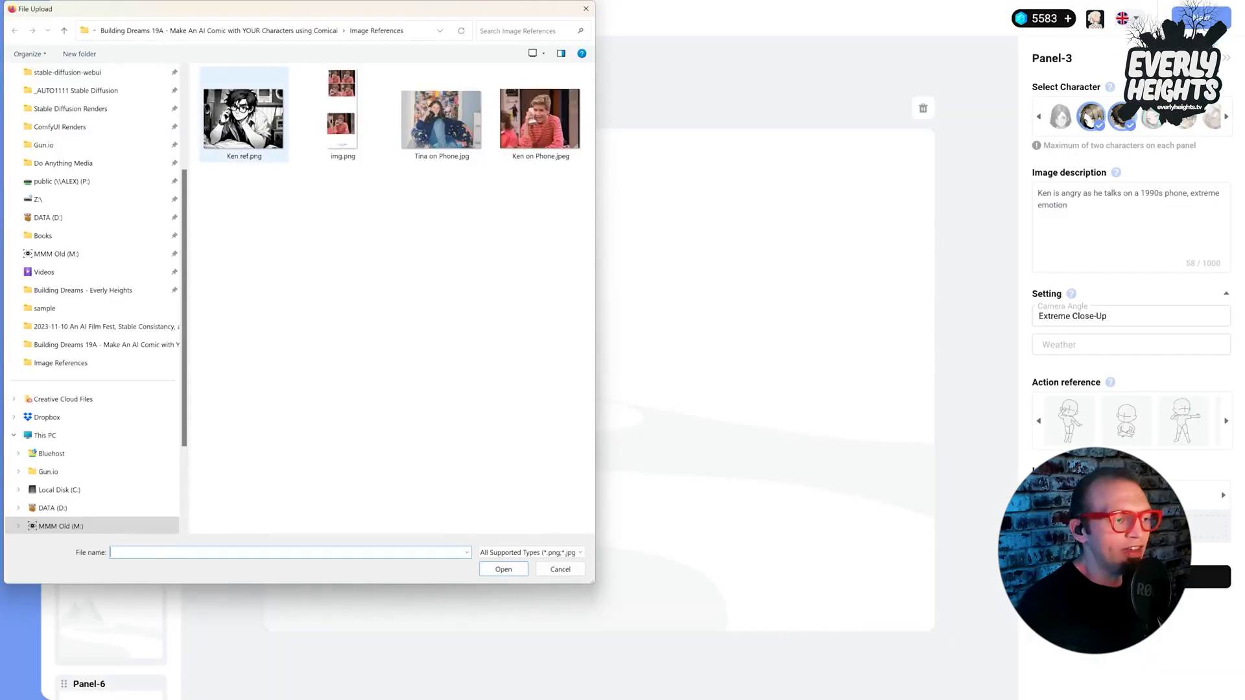
Use Ken ref.png as Panel-3's reference and regenerate its extreme close-up image
{"action": "double_click", "coordinate": [252, 150]}
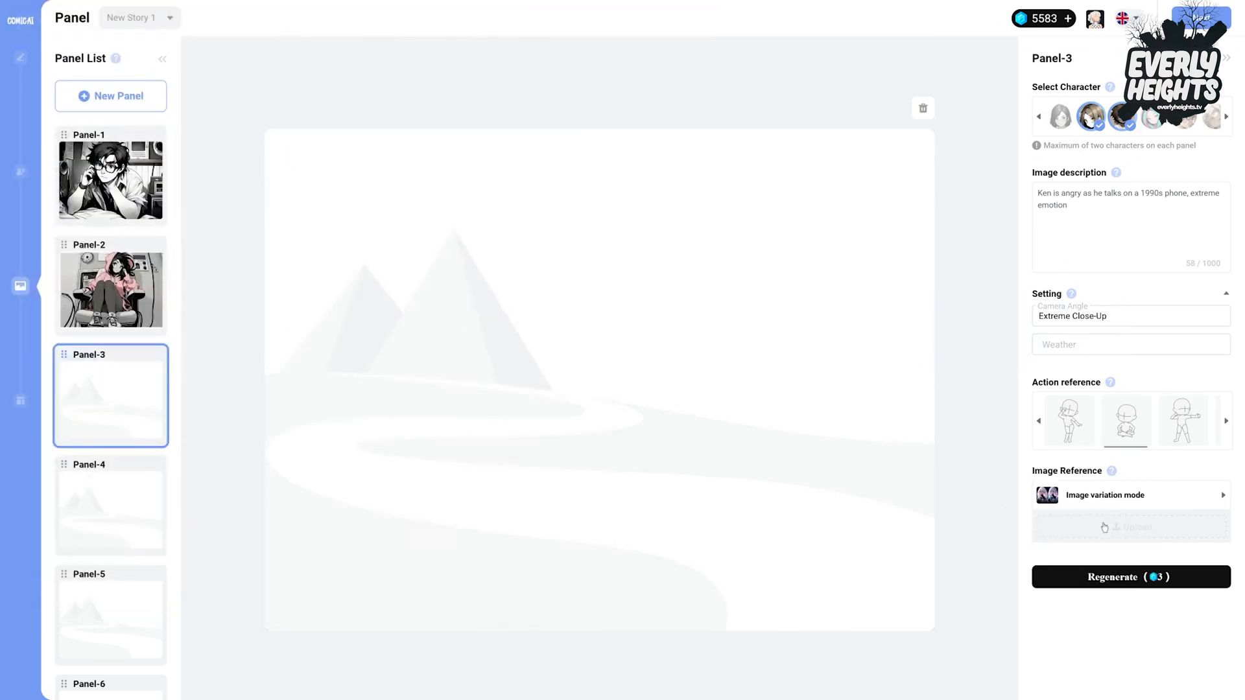
{"action": "left_click", "coordinate": [1132, 495]}
{"action": "left_click", "coordinate": [906, 485]}
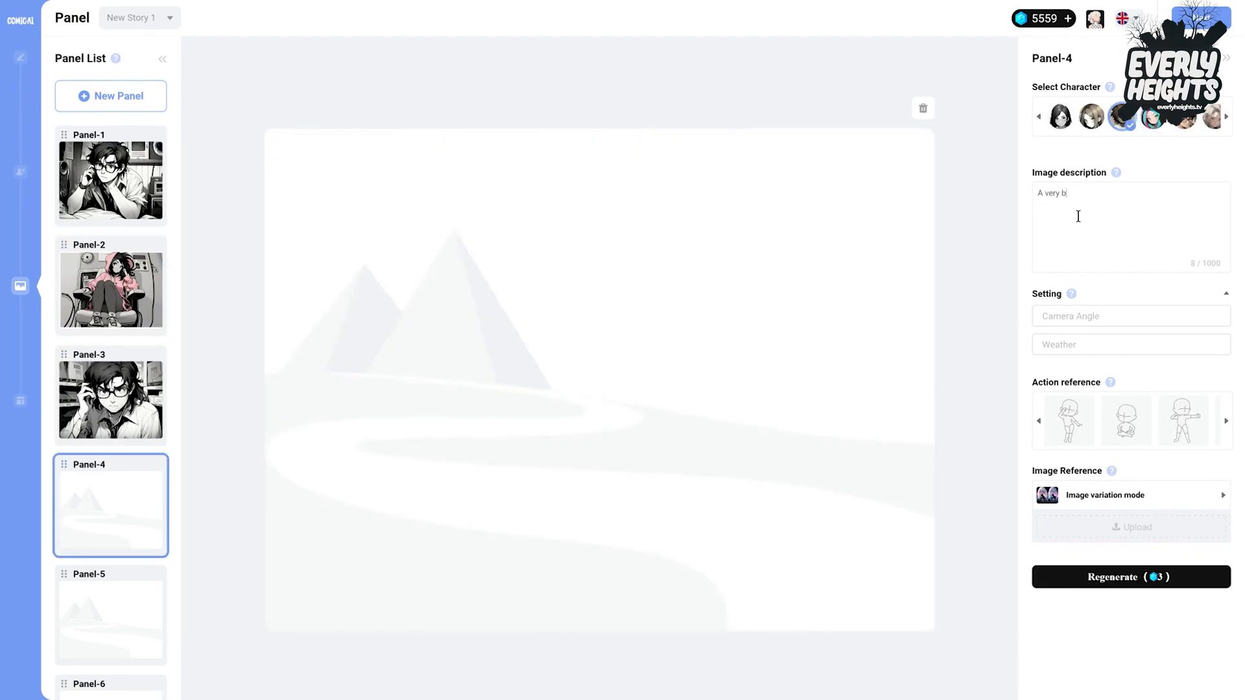
Generate Panel-4's image of a bored Tina on the phone from its description
{"action": "left_click", "coordinate": [1083, 577]}
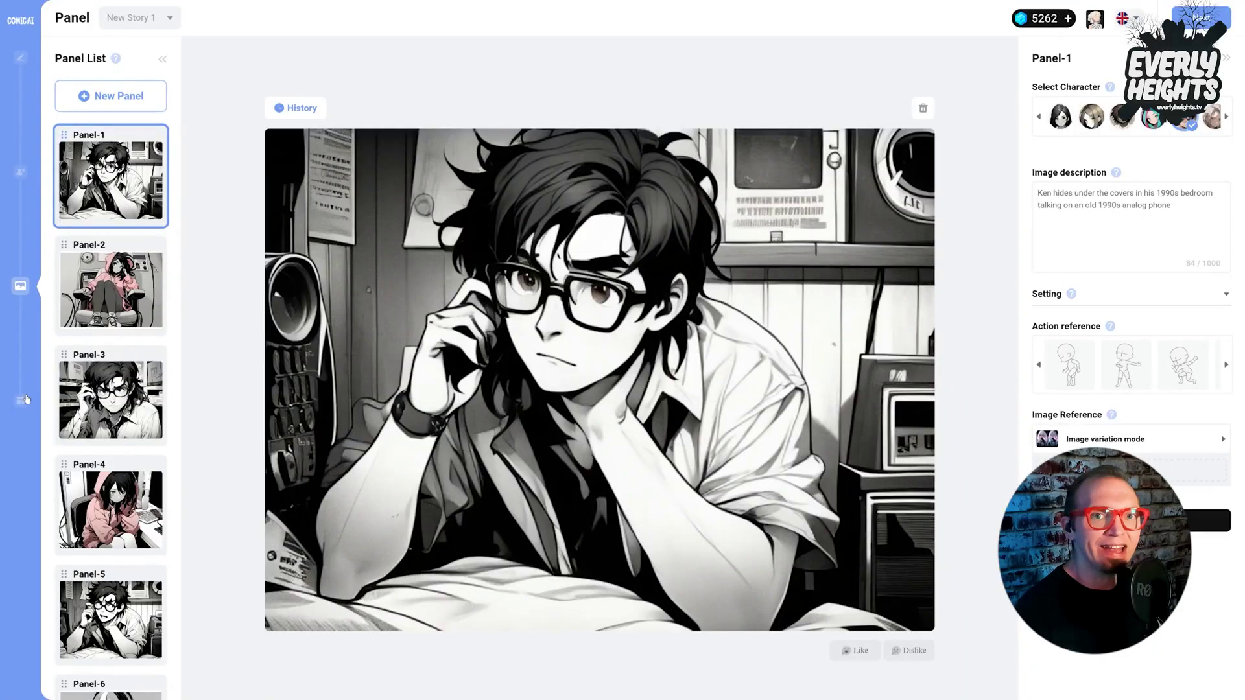
Apply the 2x2 4-Grid template from the Editor's Templates to Page-1
{"action": "left_click", "coordinate": [22, 400]}
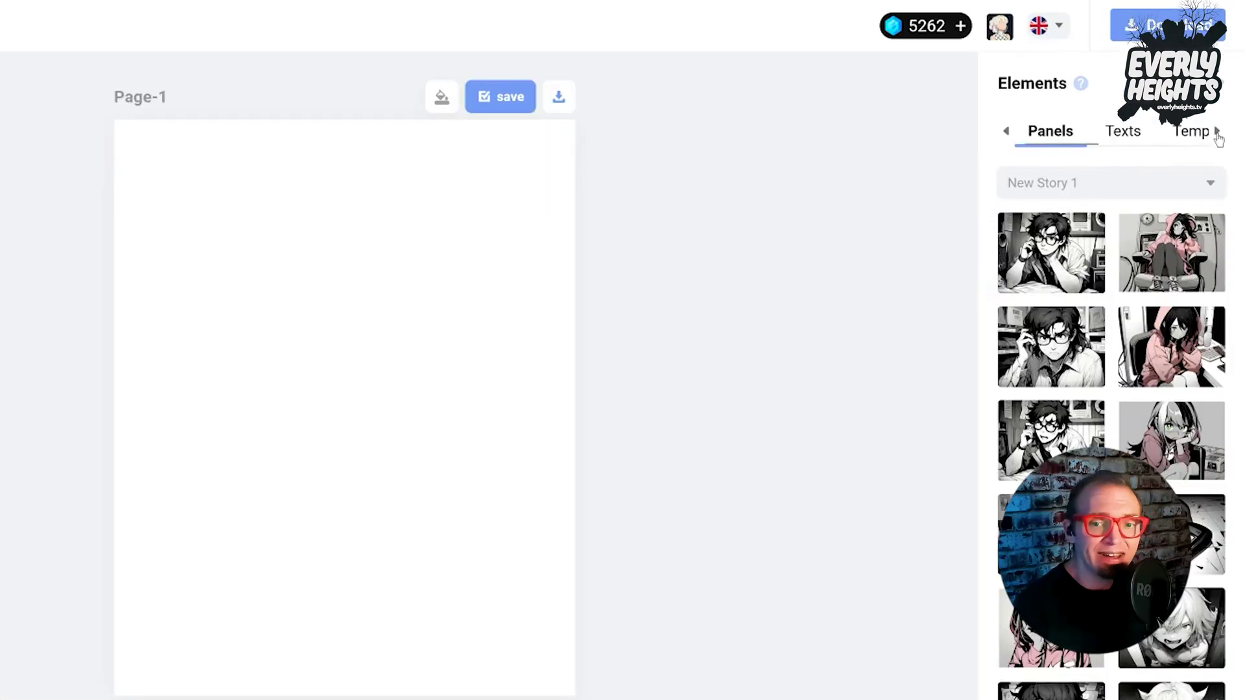
{"action": "left_click", "coordinate": [1226, 92]}
{"action": "left_click", "coordinate": [1218, 132]}
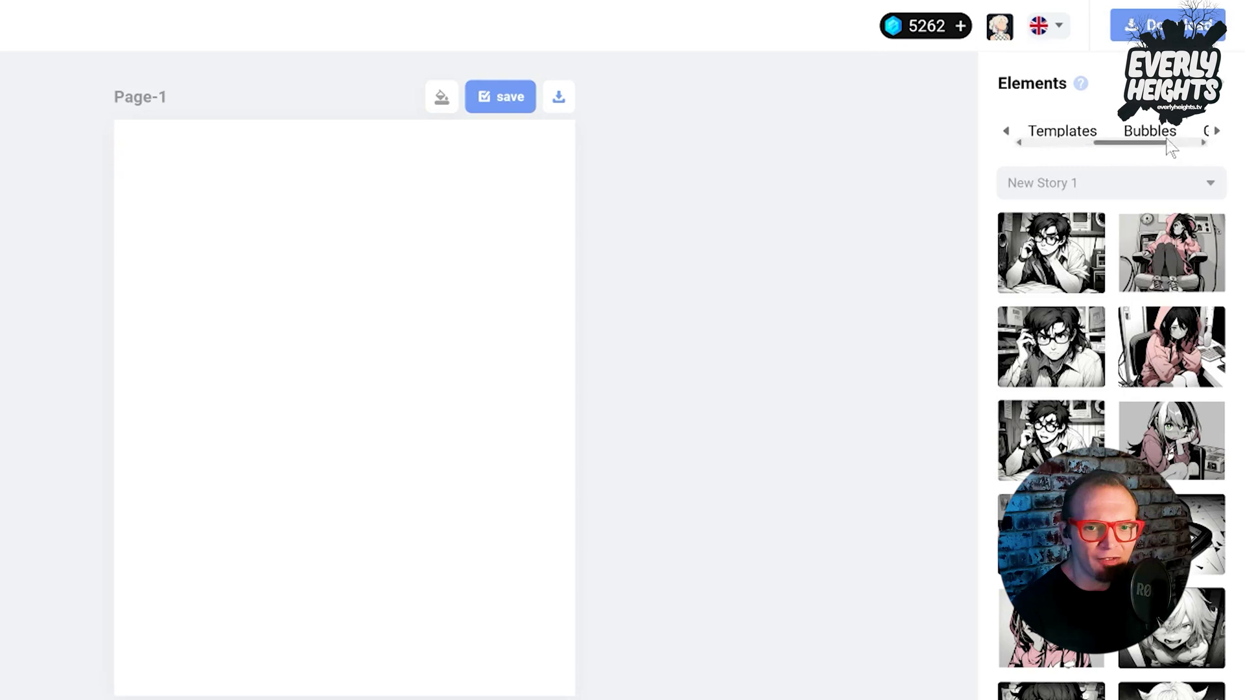
{"action": "left_click", "coordinate": [1070, 131]}
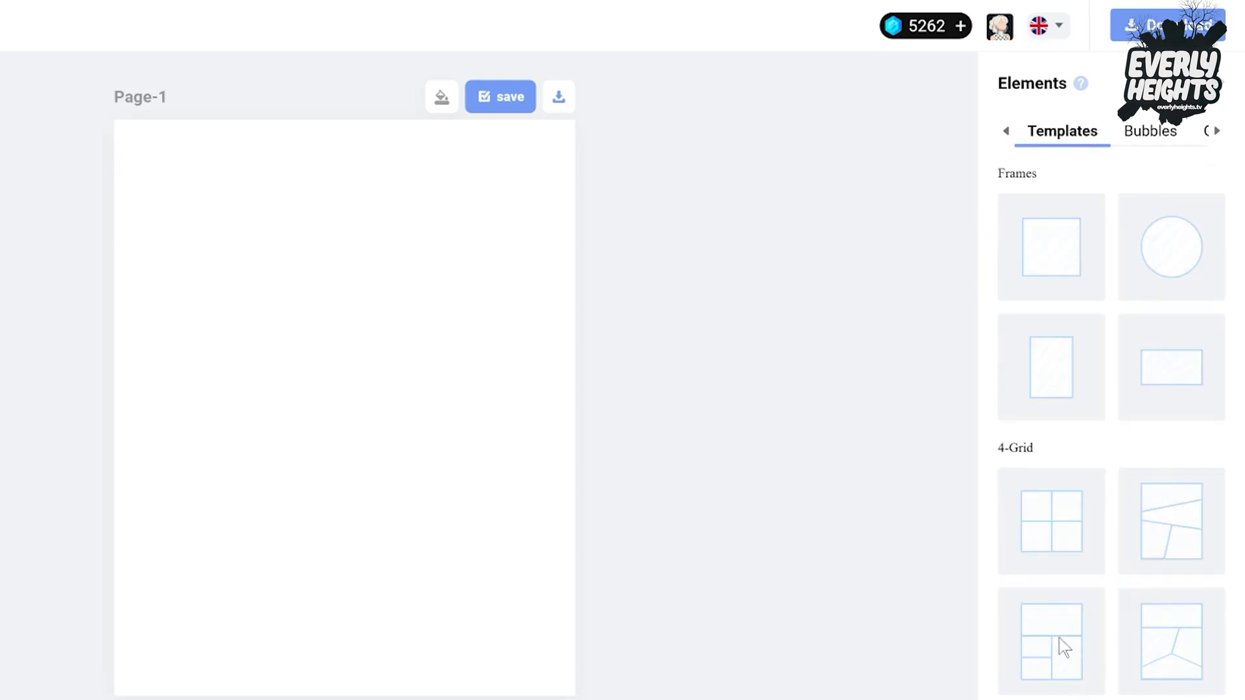
{"action": "left_click", "coordinate": [1067, 523]}
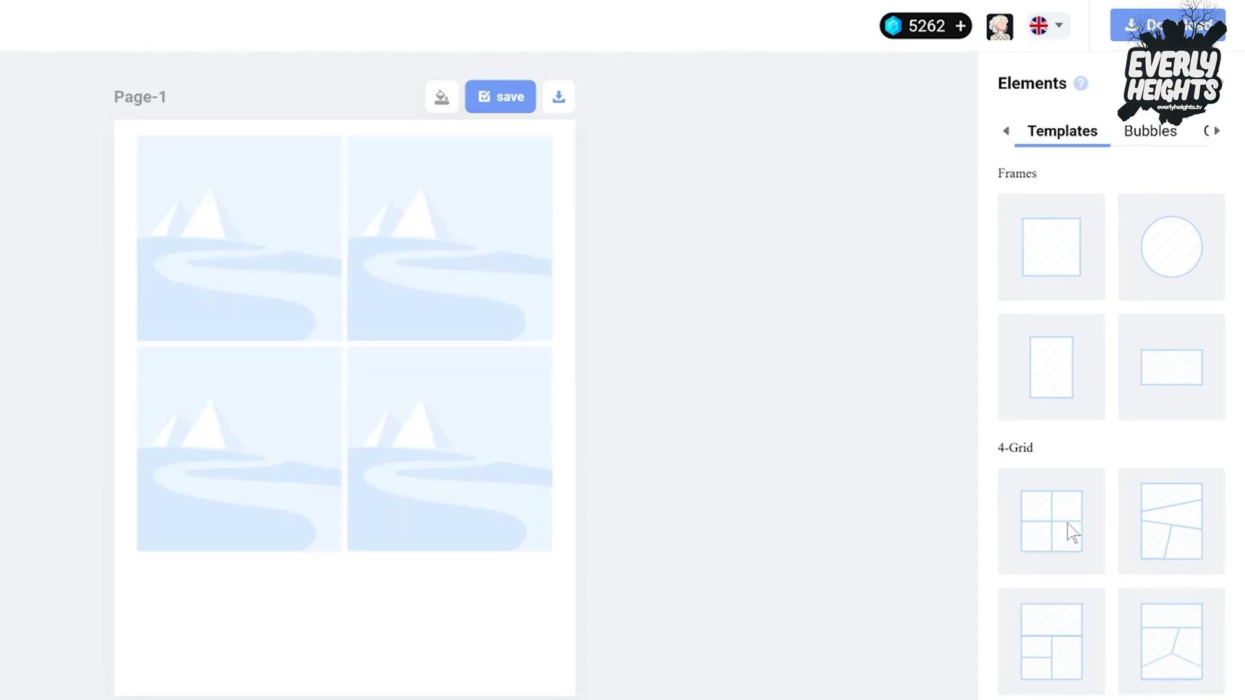
Place the boy-on-phone image top-left and the pink-hoodie girl image top-right
{"action": "left_click", "coordinate": [1007, 132]}
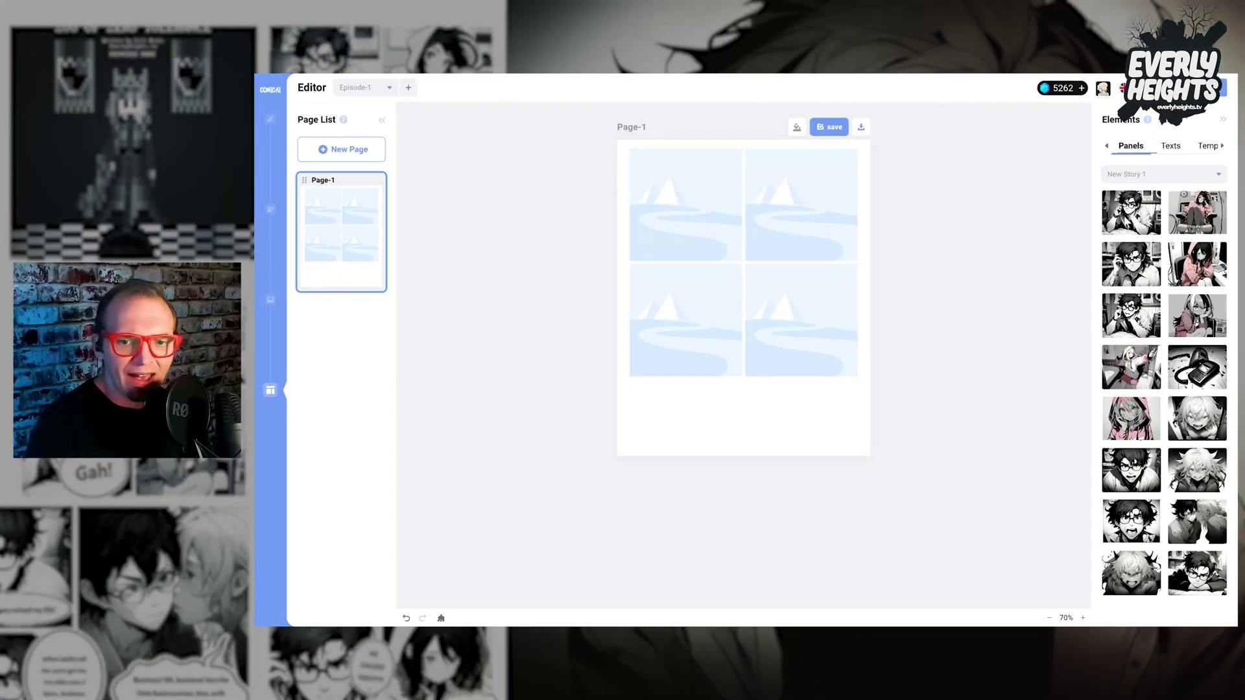
{"action": "left_click_drag", "start_coordinate": [1131, 221], "coordinate": [686, 205]}
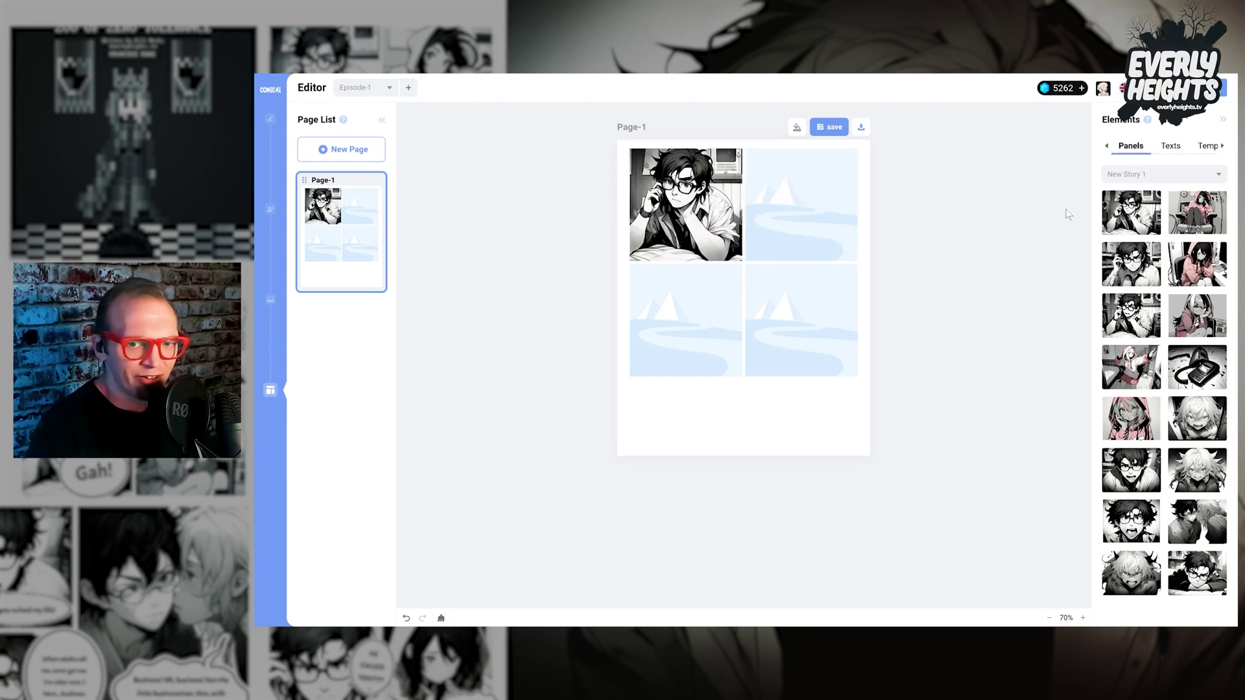
{"action": "left_click_drag", "start_coordinate": [1197, 212], "coordinate": [802, 205]}
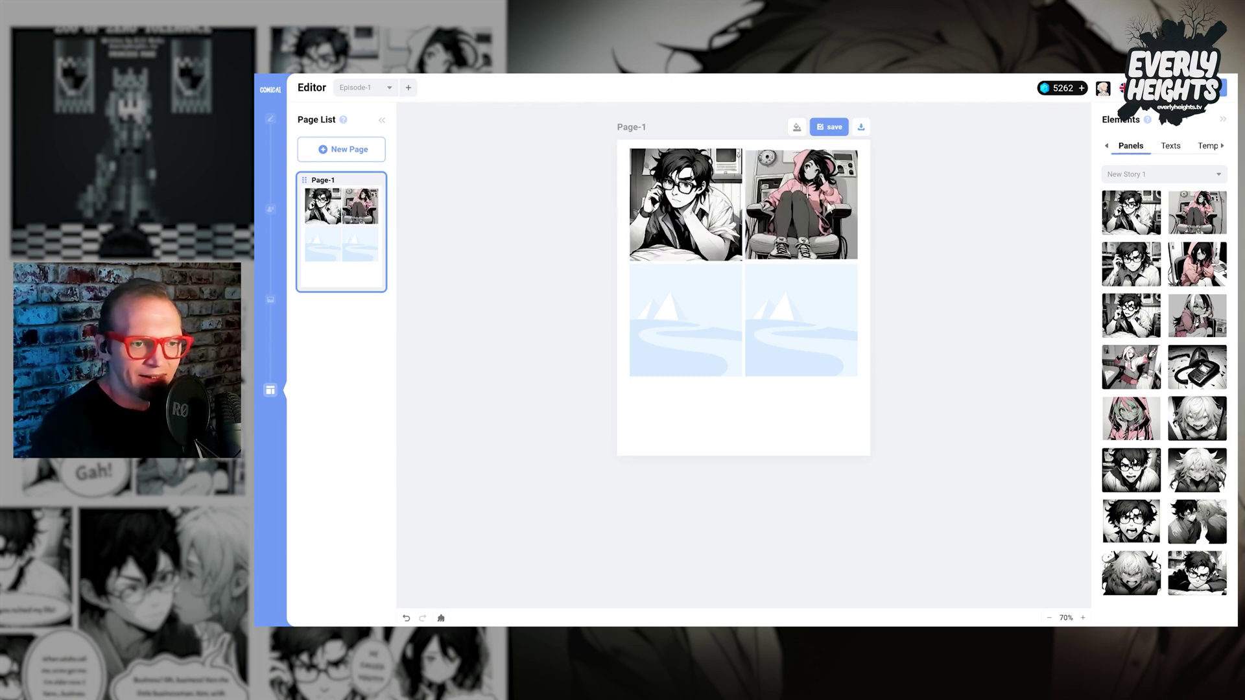
Enlarge and reposition the girl image so her face fills the top-right panel
{"action": "left_click", "coordinate": [832, 205]}
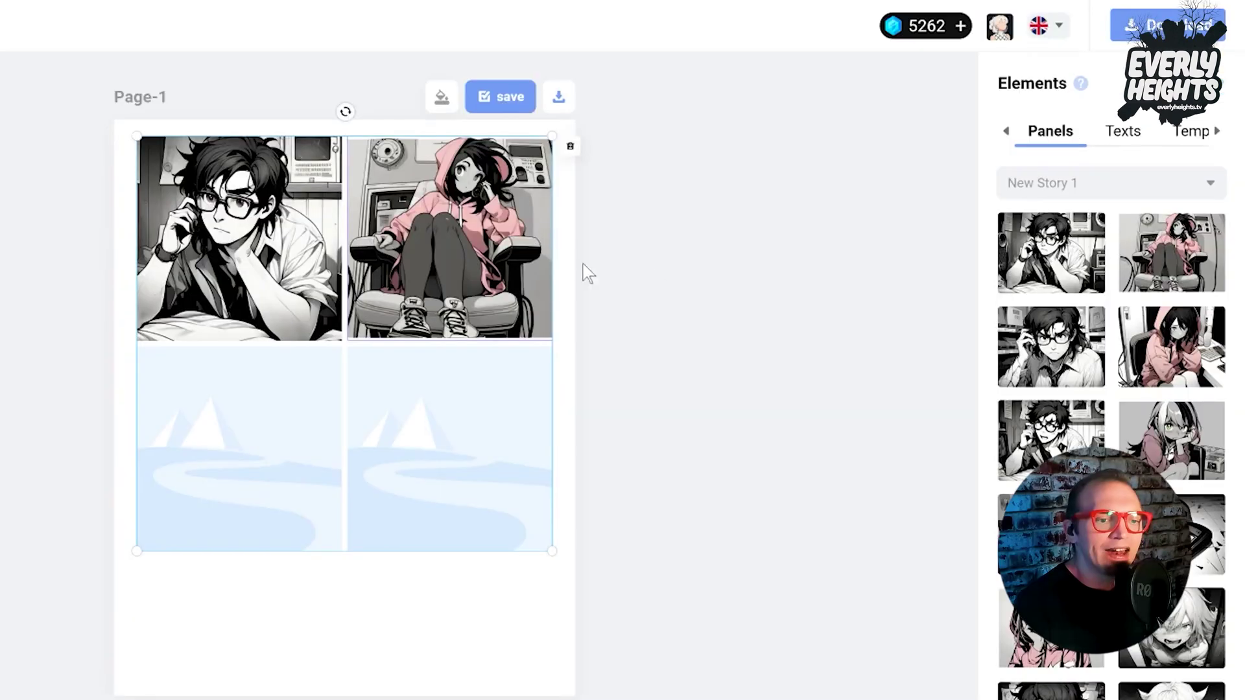
{"action": "left_click", "coordinate": [509, 242]}
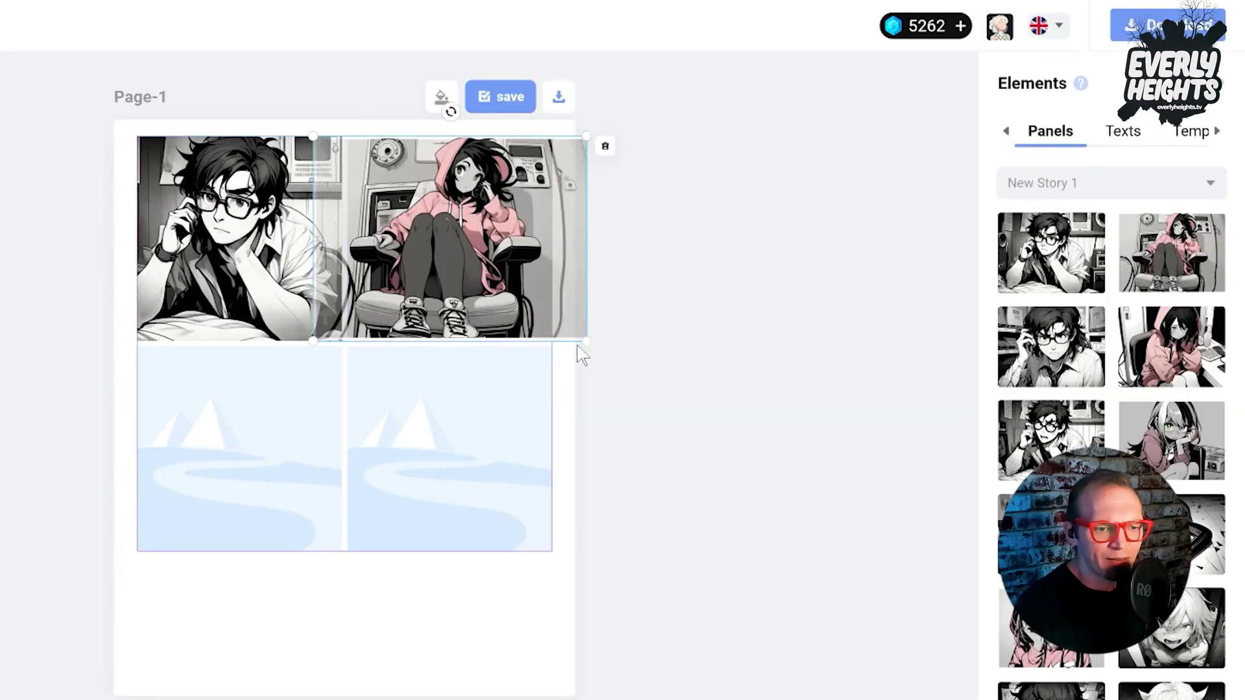
{"action": "left_click_drag", "start_coordinate": [583, 340], "coordinate": [690, 422]}
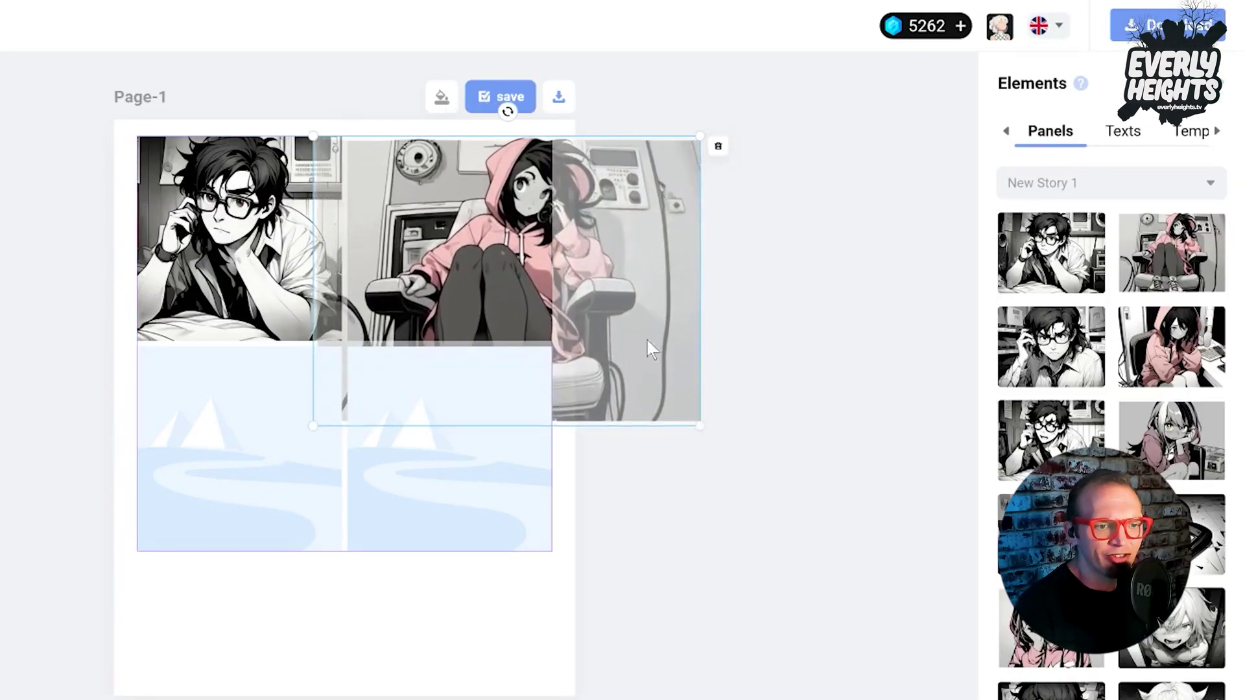
{"action": "left_click_drag", "start_coordinate": [581, 288], "coordinate": [517, 289]}
{"action": "left_click_drag", "start_coordinate": [621, 427], "coordinate": [709, 489]}
{"action": "left_click_drag", "start_coordinate": [671, 389], "coordinate": [616, 337]}
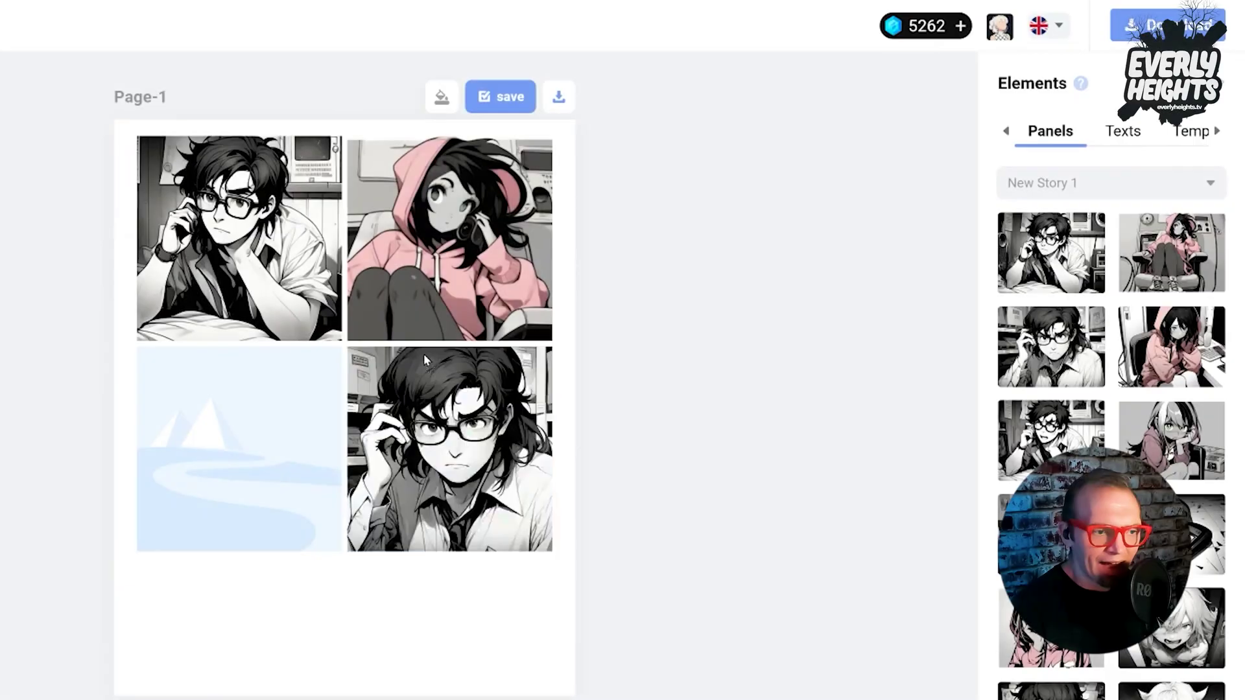
Put the boy's close-up in the bottom-left panel, enlarged and framed on his face
{"action": "left_click_drag", "start_coordinate": [368, 379], "coordinate": [268, 447]}
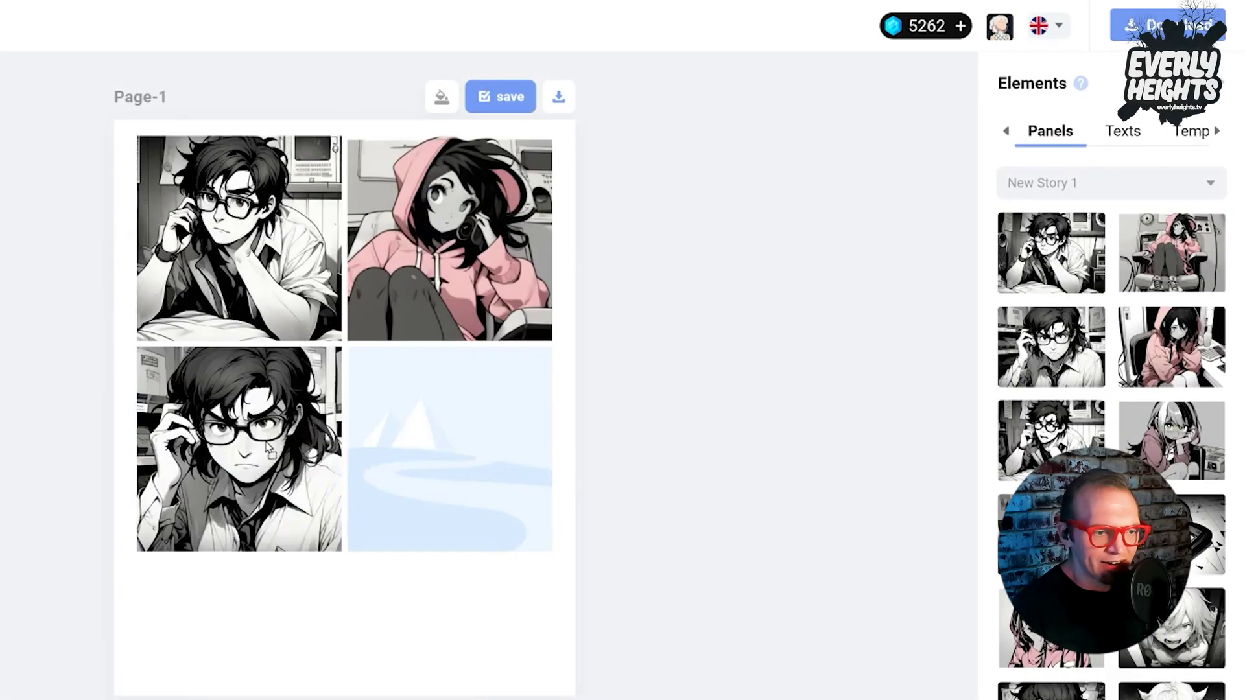
{"action": "left_click", "coordinate": [269, 450]}
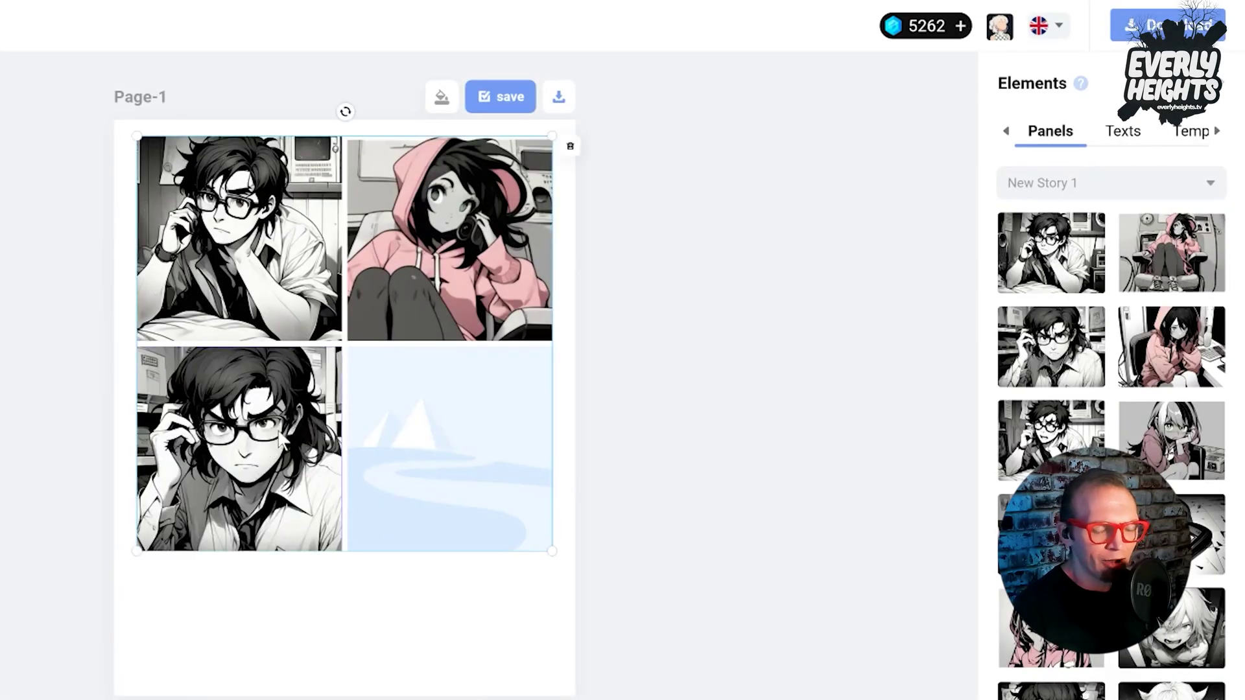
{"action": "left_click", "coordinate": [280, 438]}
{"action": "left_click_drag", "start_coordinate": [379, 553], "coordinate": [470, 629]}
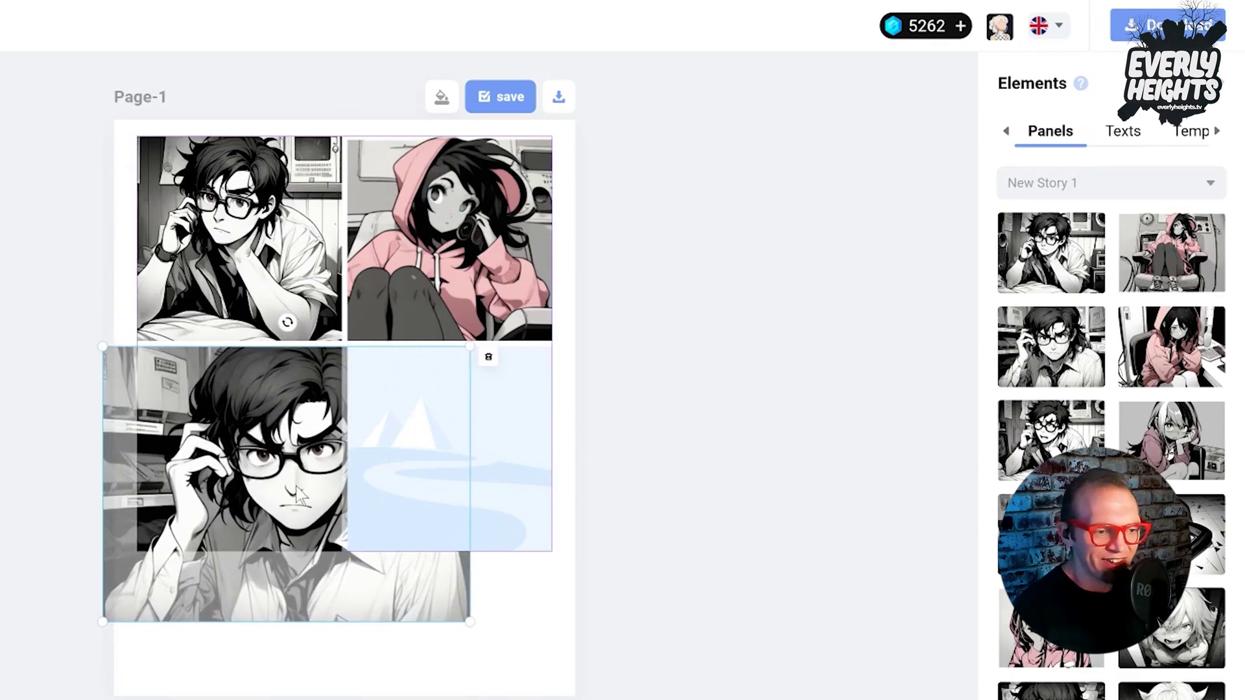
{"action": "left_click_drag", "start_coordinate": [296, 488], "coordinate": [232, 477]}
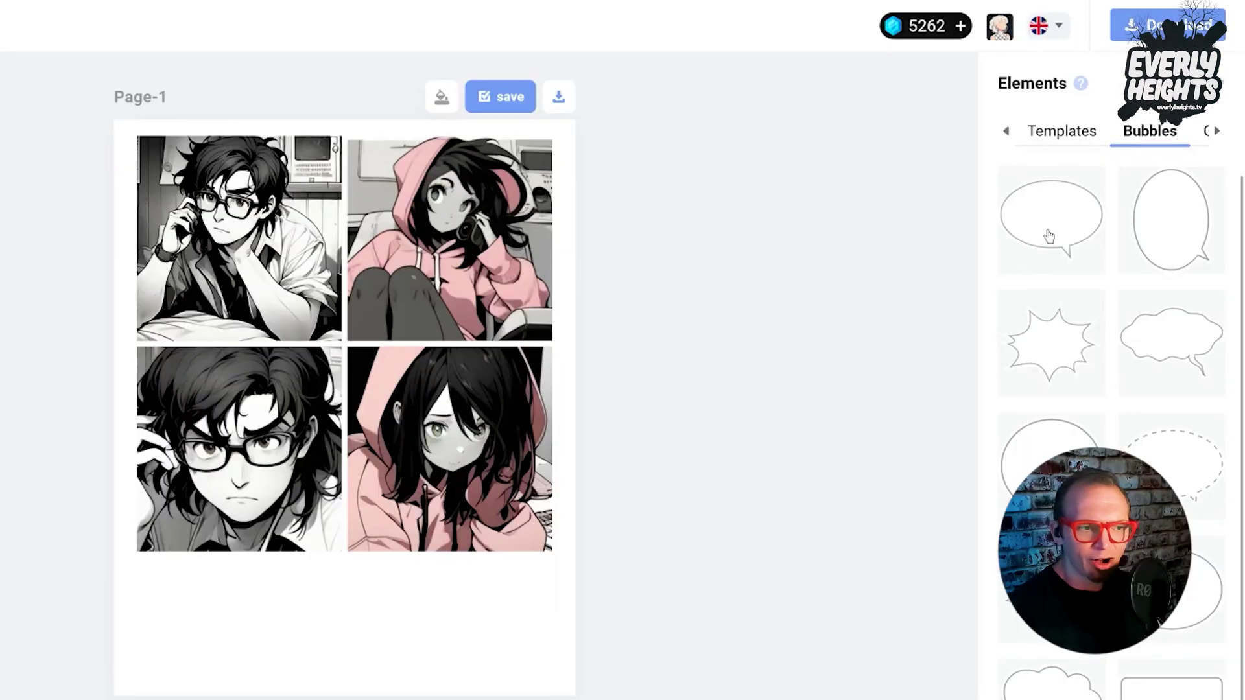
Add an oval speech bubble, flip it vertically, and move it onto the top-left panel
{"action": "left_click", "coordinate": [1049, 235]}
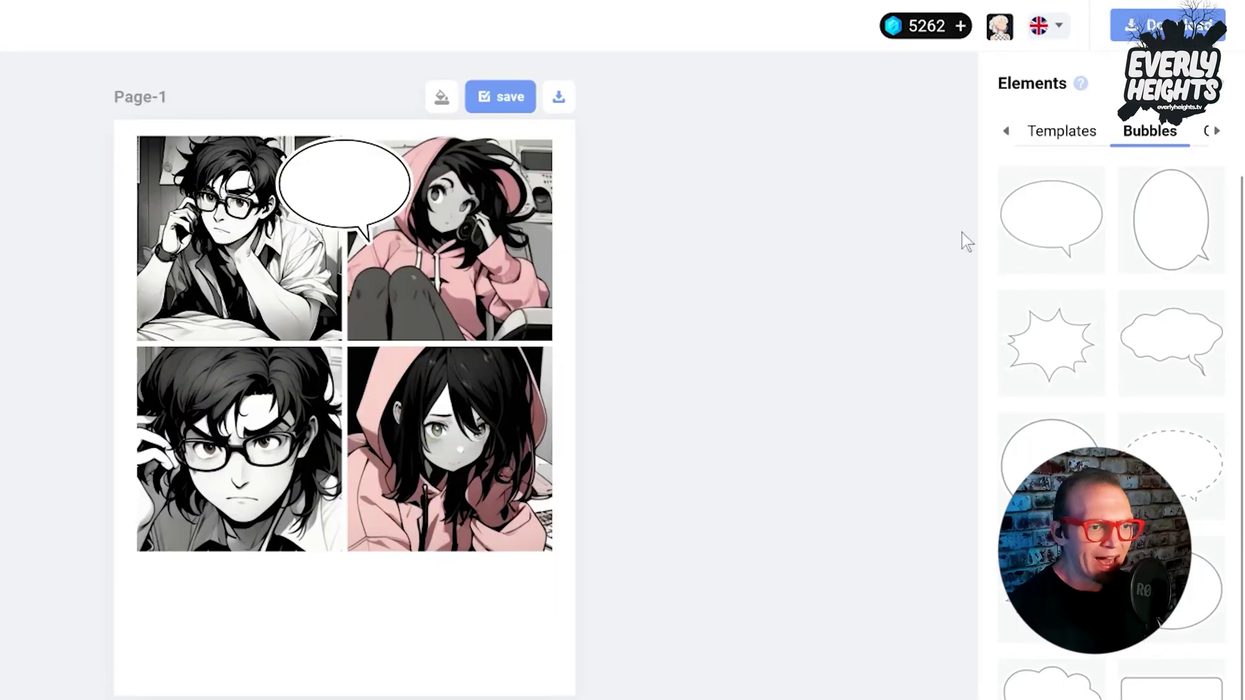
{"action": "left_click", "coordinate": [348, 201]}
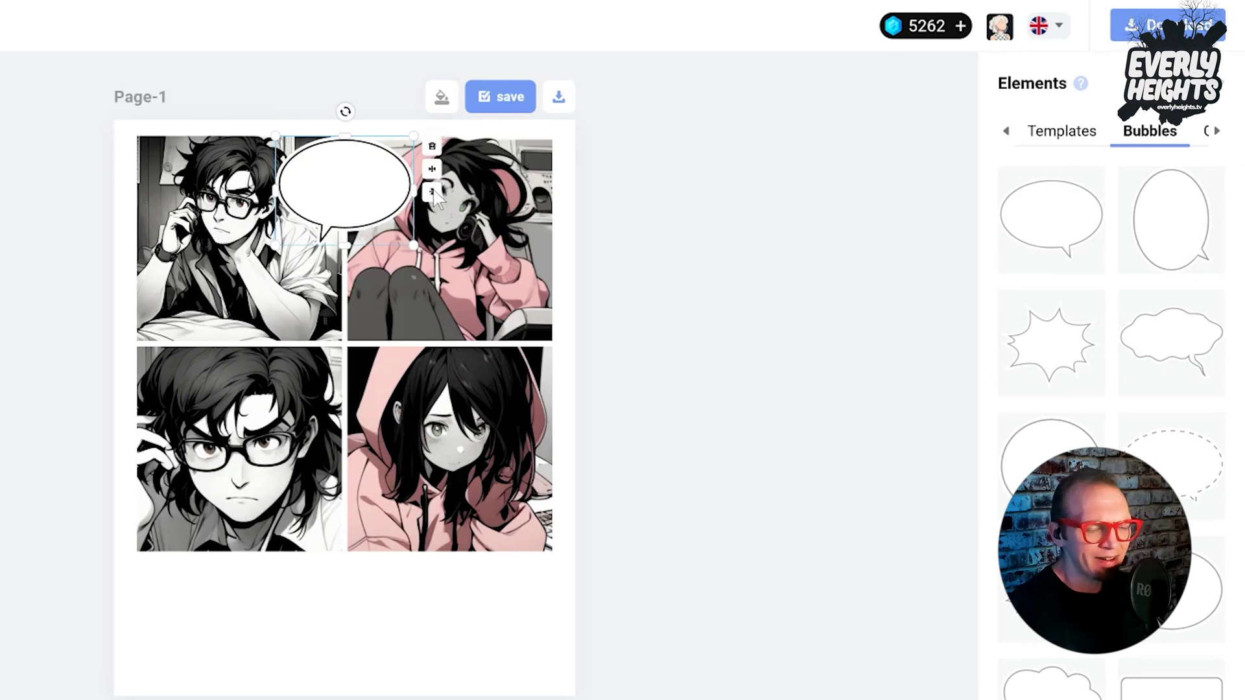
{"action": "left_click", "coordinate": [433, 198]}
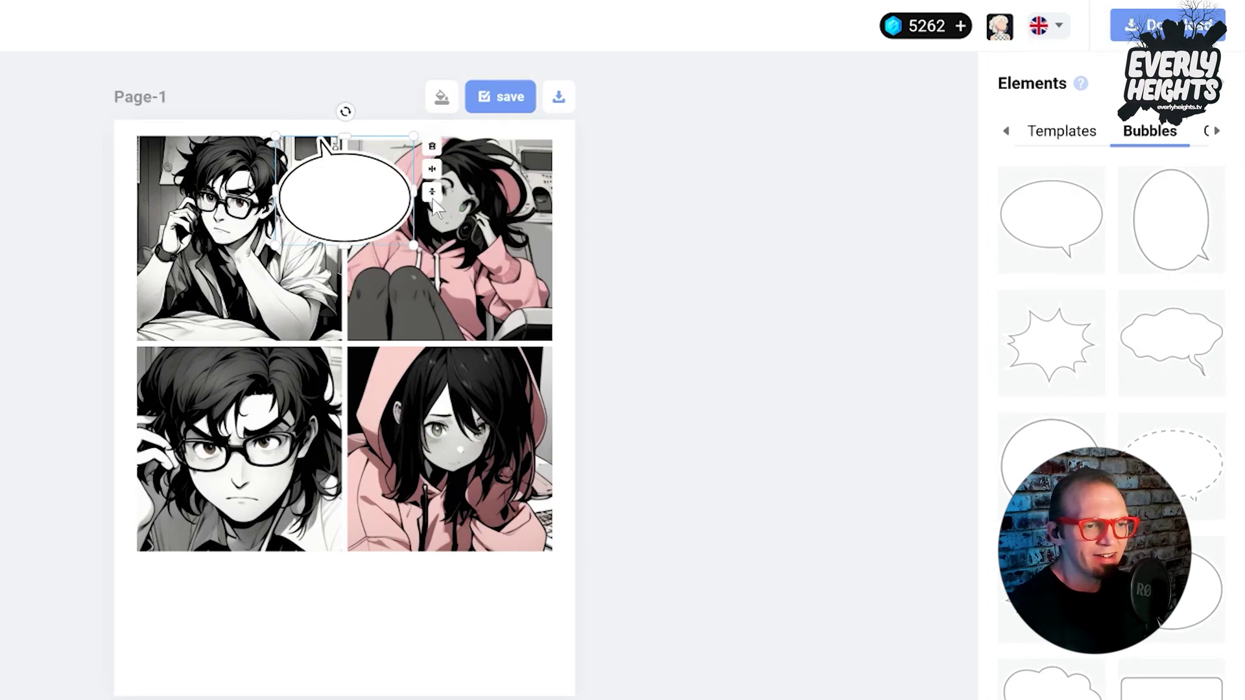
{"action": "left_click_drag", "start_coordinate": [351, 198], "coordinate": [266, 280]}
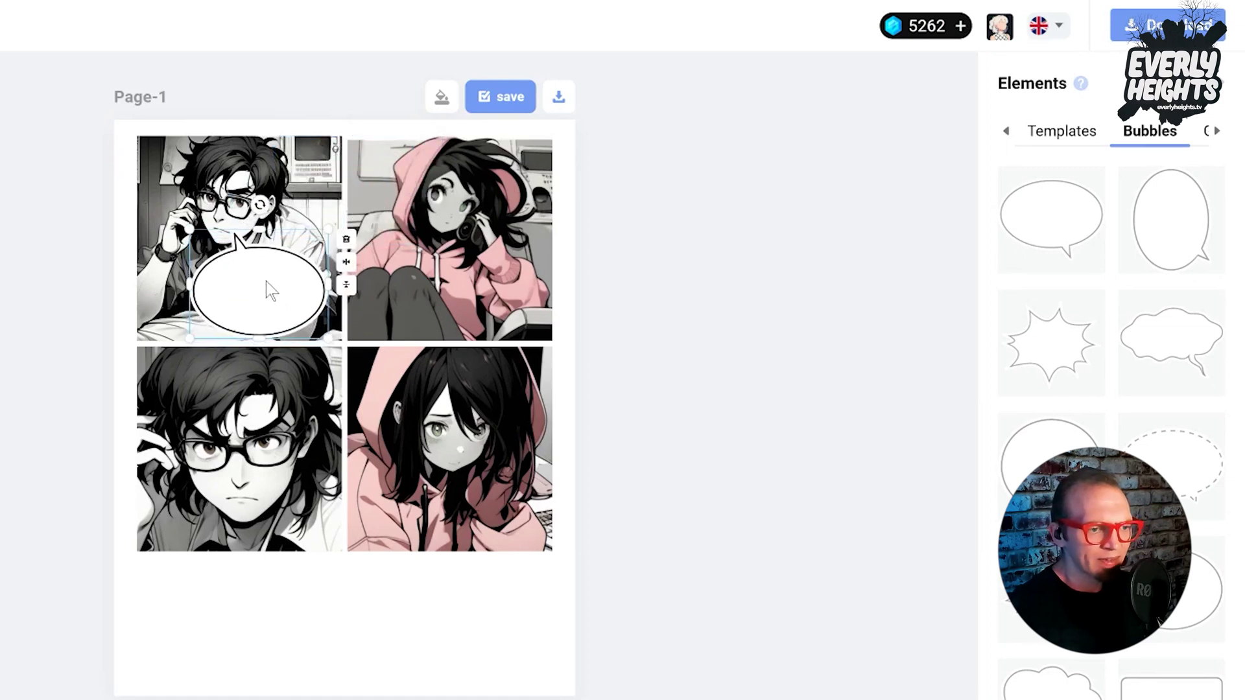
Paste "My mom hung up on the Convenience Market guy." at size 18, wrapped to three lines
{"action": "type", "text": "My mom hung up on the Convenience Market guy."}
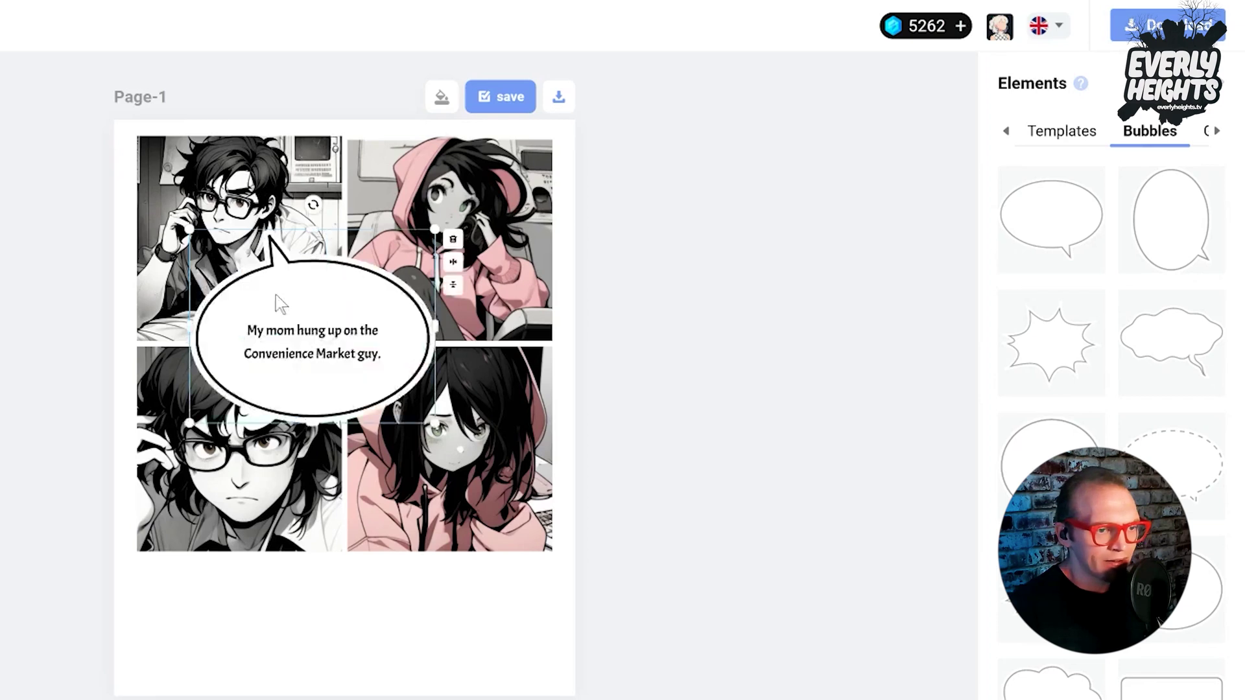
{"action": "key", "text": "ctrl+a"}
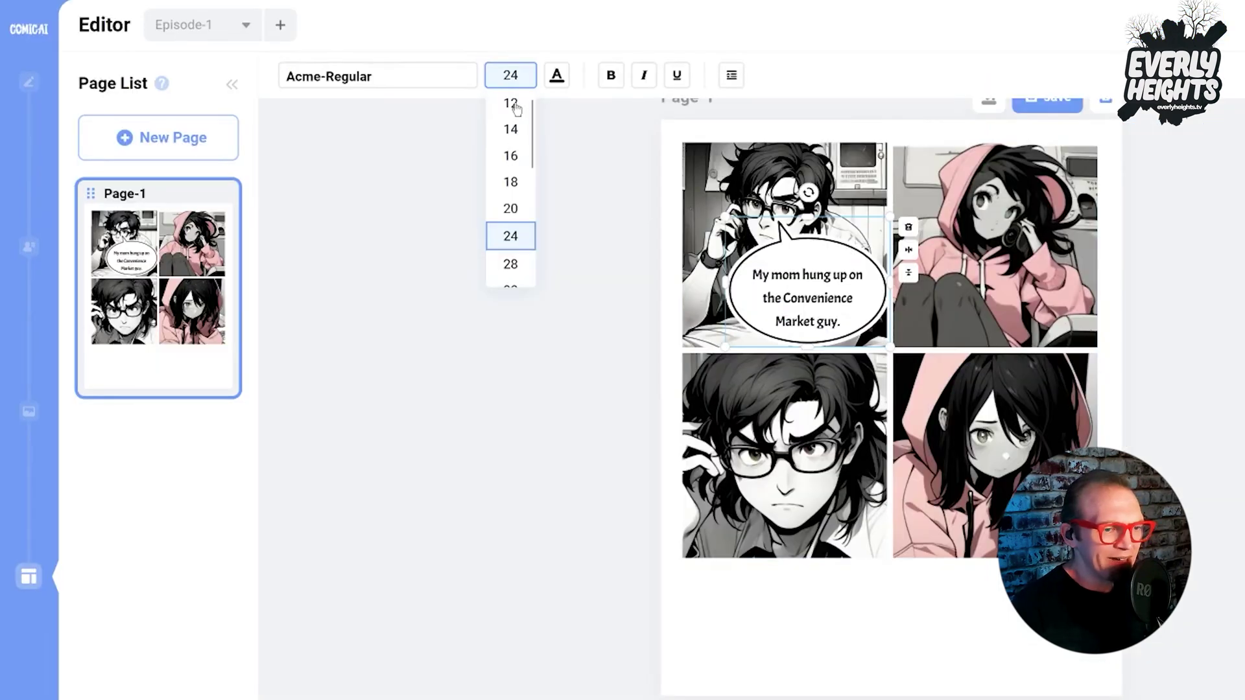
{"action": "left_click", "coordinate": [512, 104]}
{"action": "left_click", "coordinate": [512, 78]}
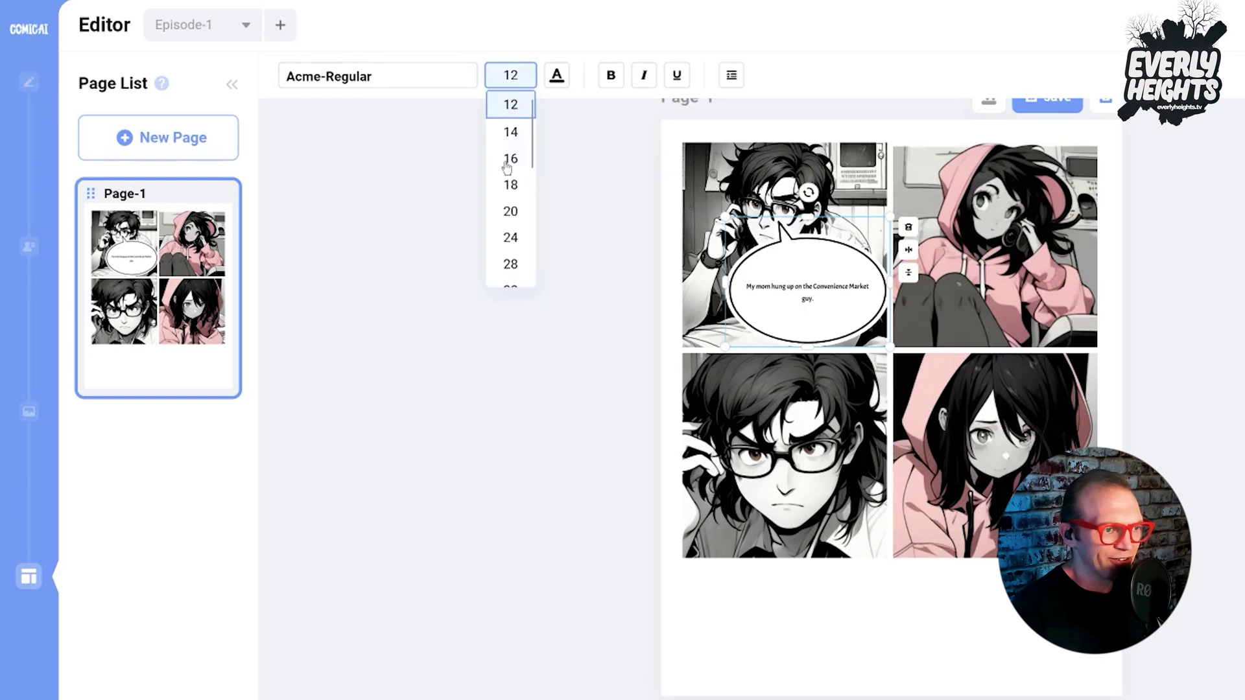
{"action": "left_click", "coordinate": [509, 158]}
{"action": "left_click", "coordinate": [513, 84]}
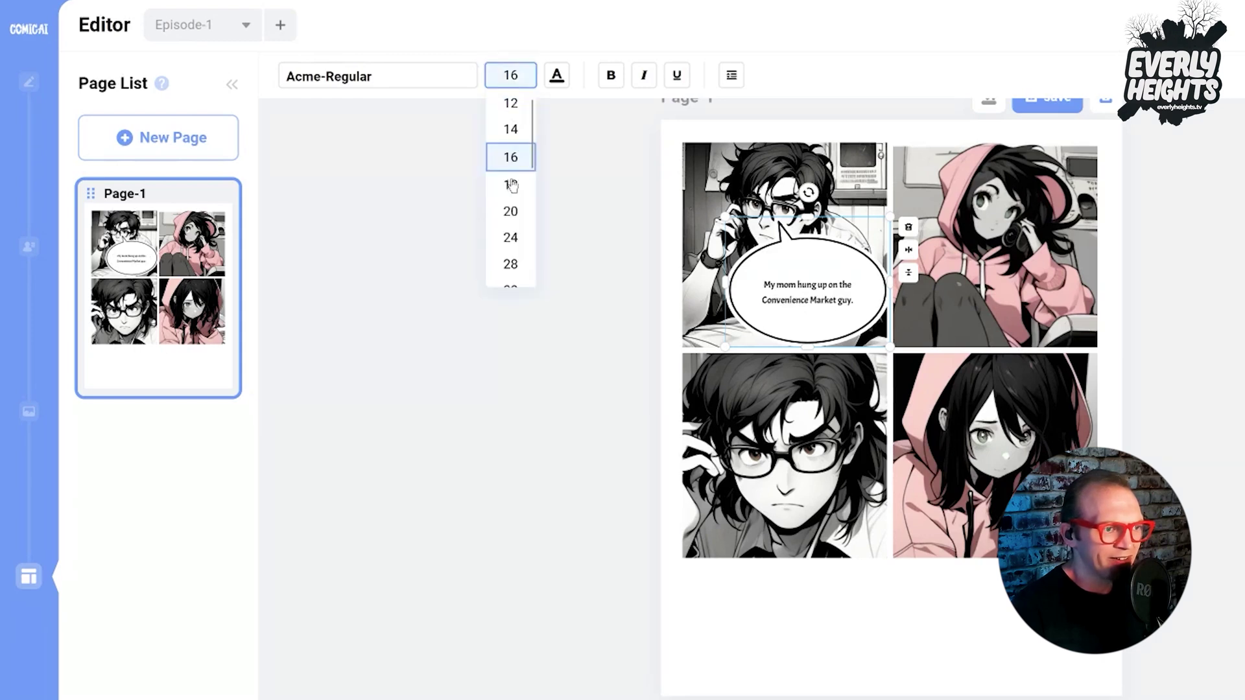
{"action": "left_click", "coordinate": [511, 186]}
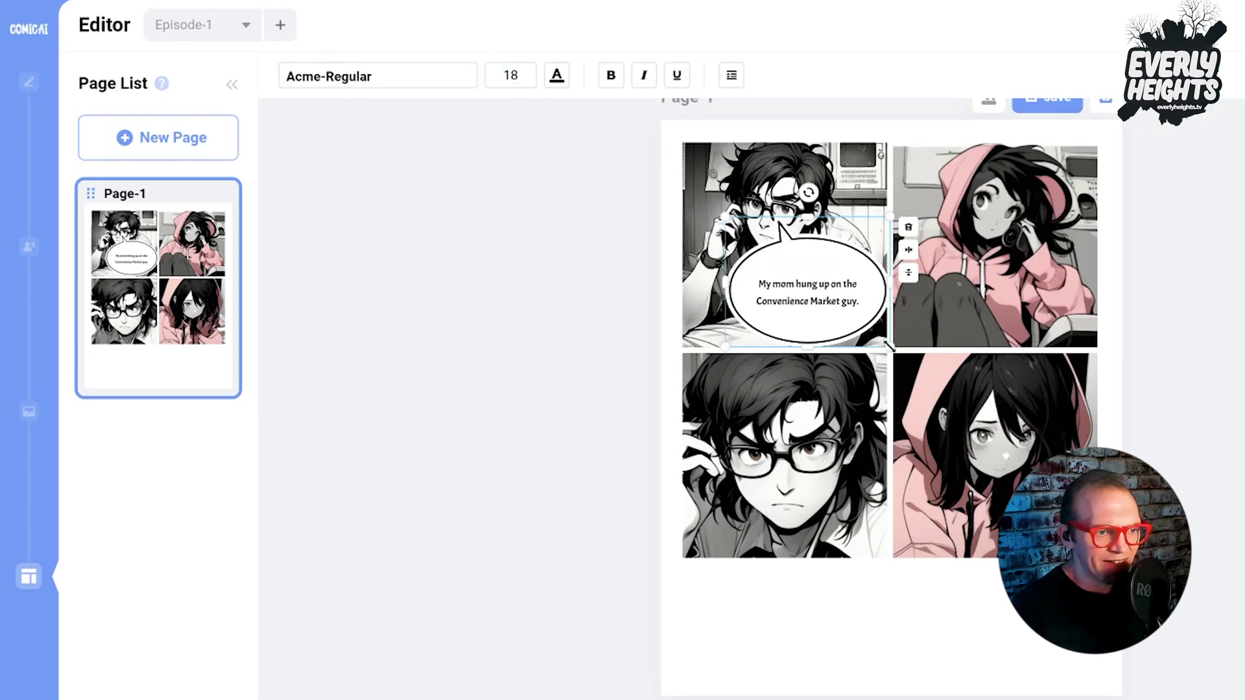
{"action": "left_click_drag", "start_coordinate": [888, 344], "coordinate": [869, 319]}
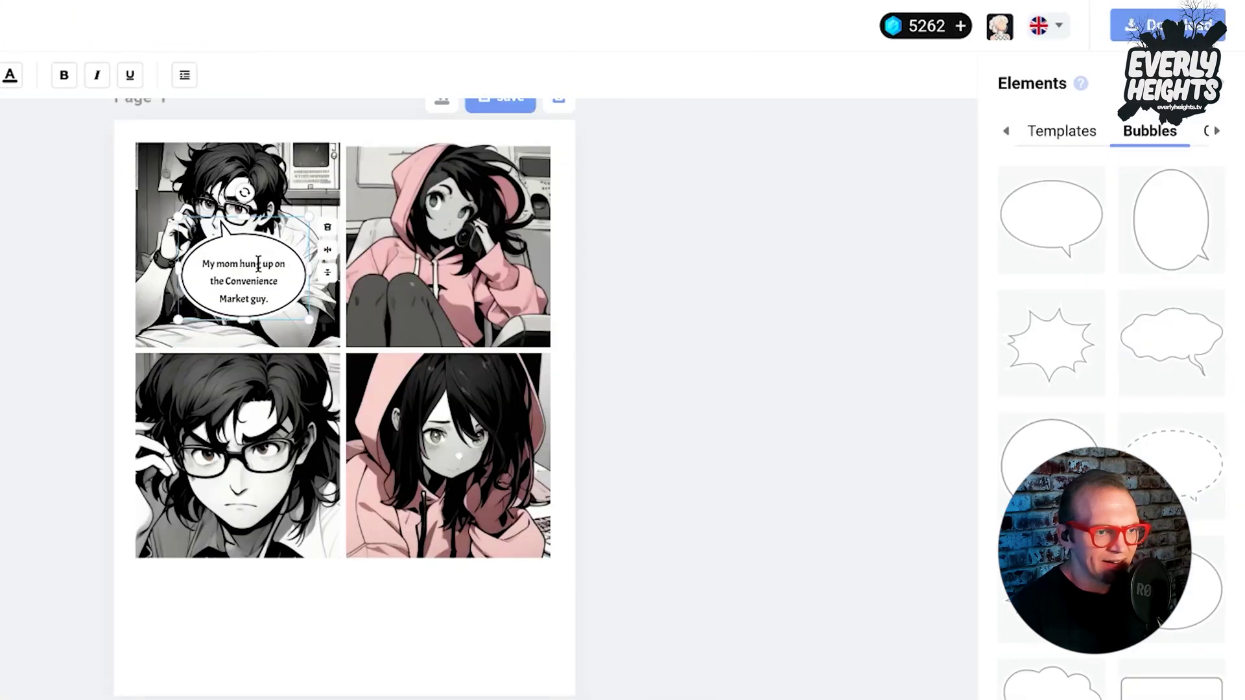
{"action": "left_click_drag", "start_coordinate": [258, 263], "coordinate": [274, 283]}
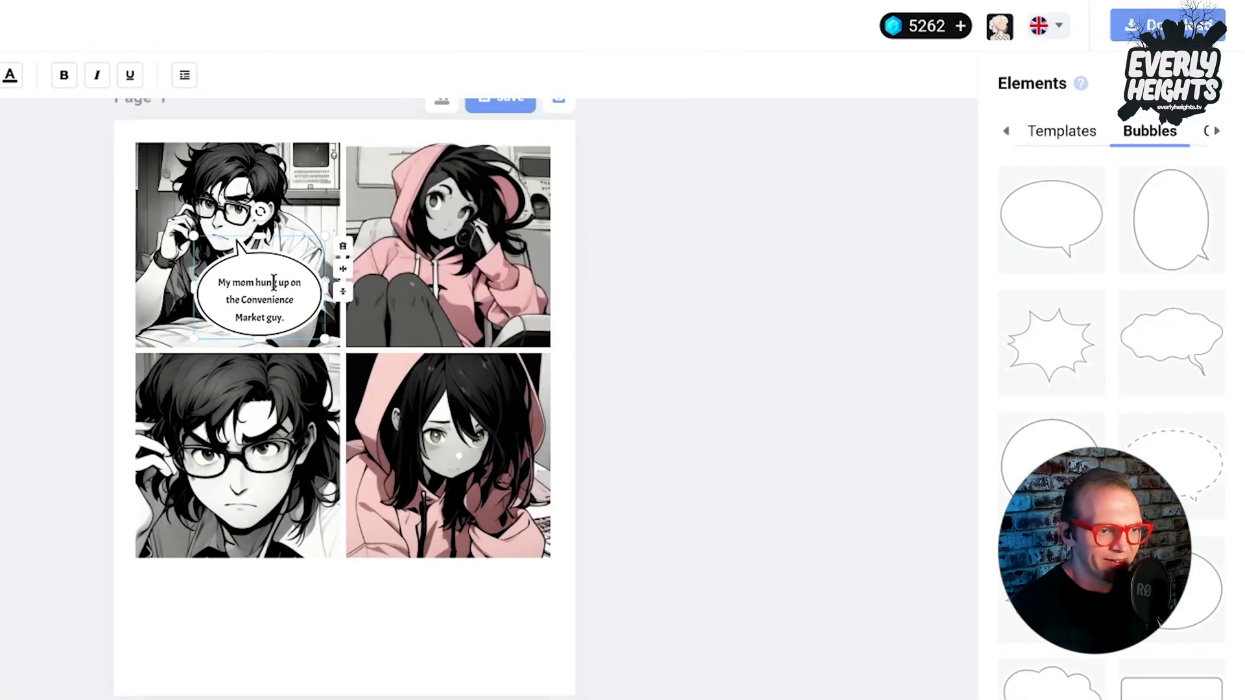